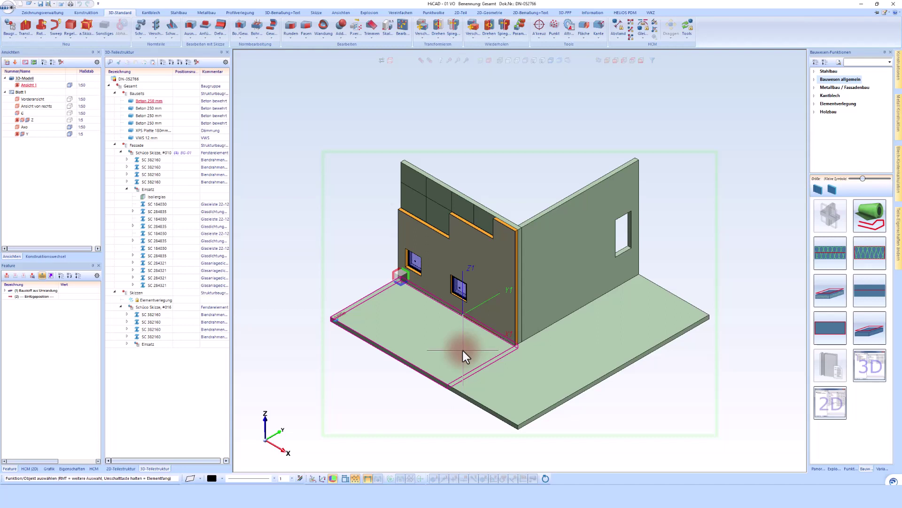
# Step: Create a depth-limited section view of the facade along a horizontal line through both windows and place it below the front view
pyautogui.moveTo(463, 350); pyautogui.dragTo(462, 350, button='middle')
pyautogui.click(461, 348)
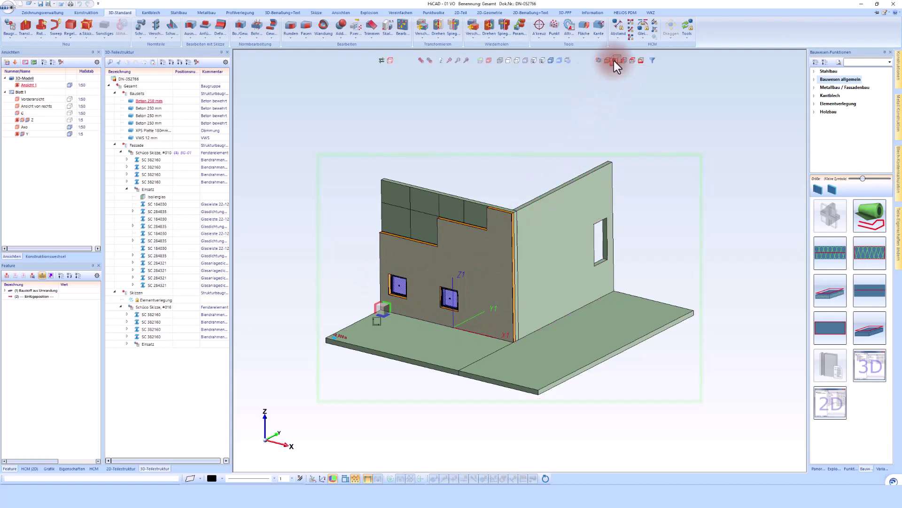
pyautogui.click(615, 60)
pyautogui.rightClick(481, 100)
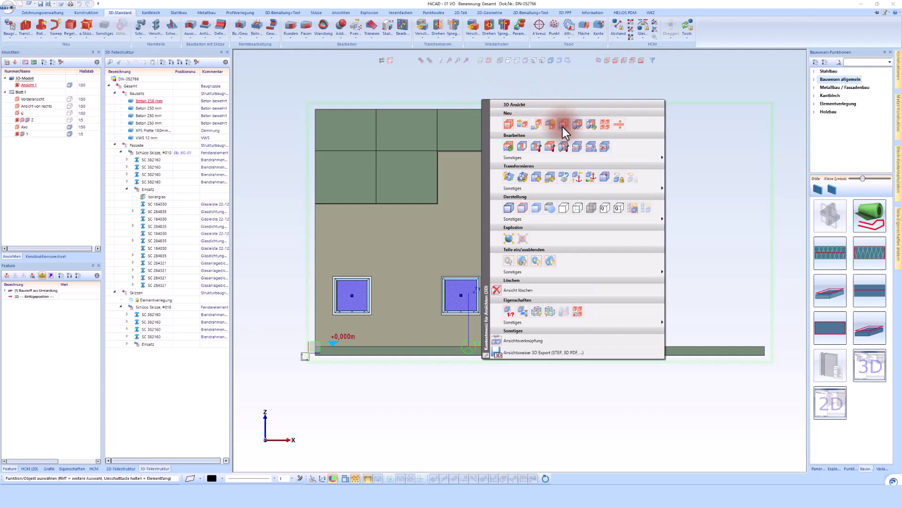
pyautogui.click(562, 126)
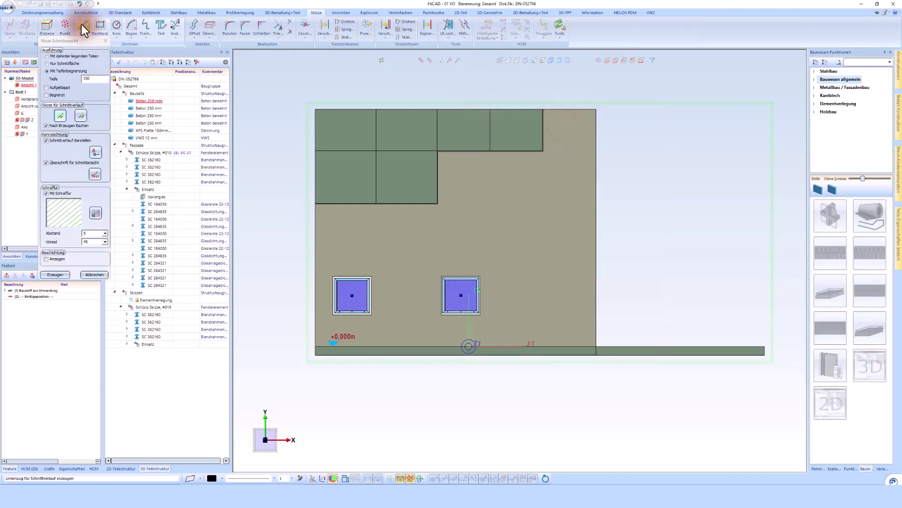
pyautogui.click(291, 297)
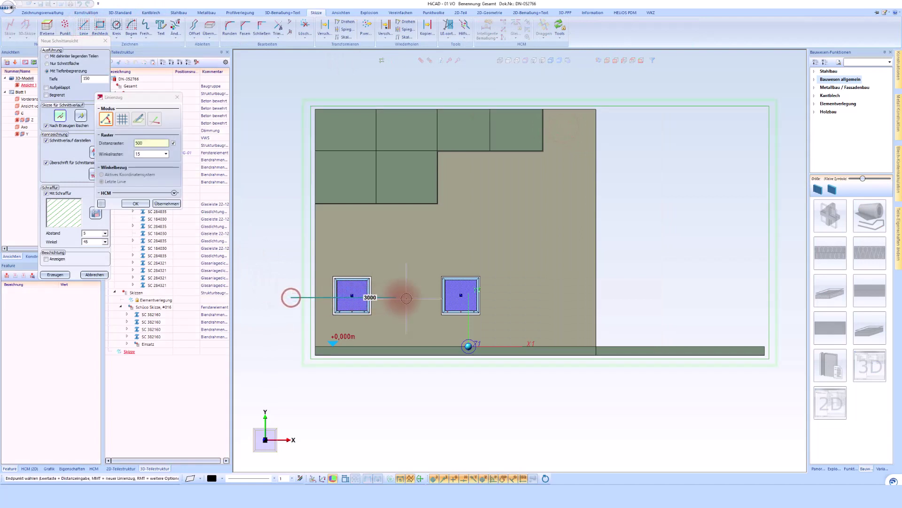
pyautogui.click(588, 284)
pyautogui.click(54, 275)
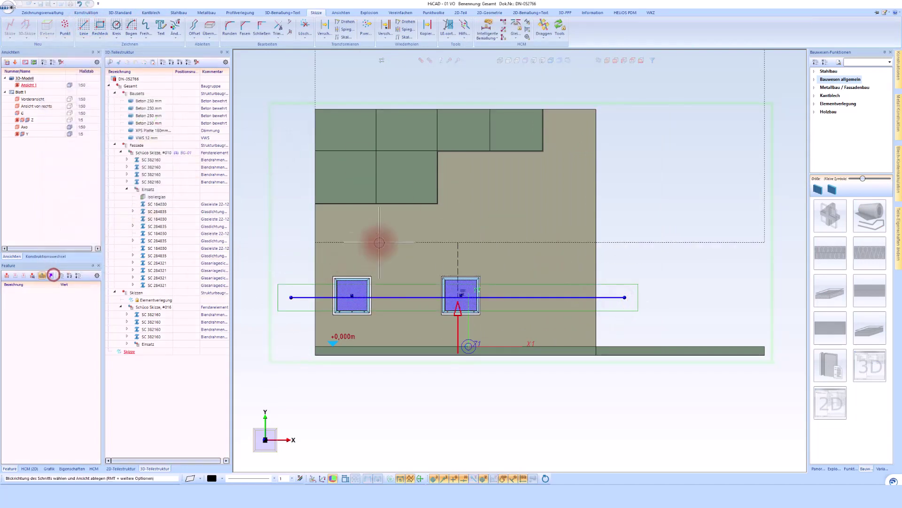
pyautogui.click(441, 304)
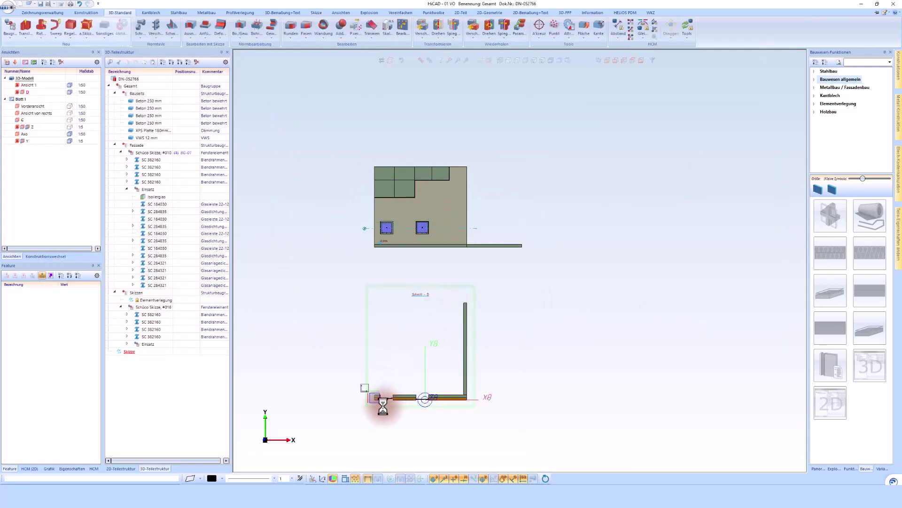
# Step: Change the new section view from shaded to line display so the wall hatching and window profiles are drawn
pyautogui.scroll(5, 379, 405)
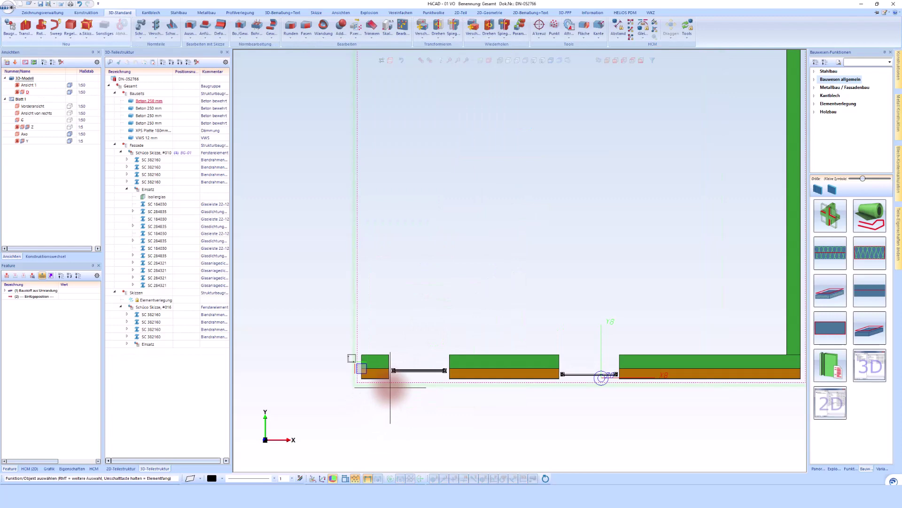
pyautogui.scroll(3, 396, 358)
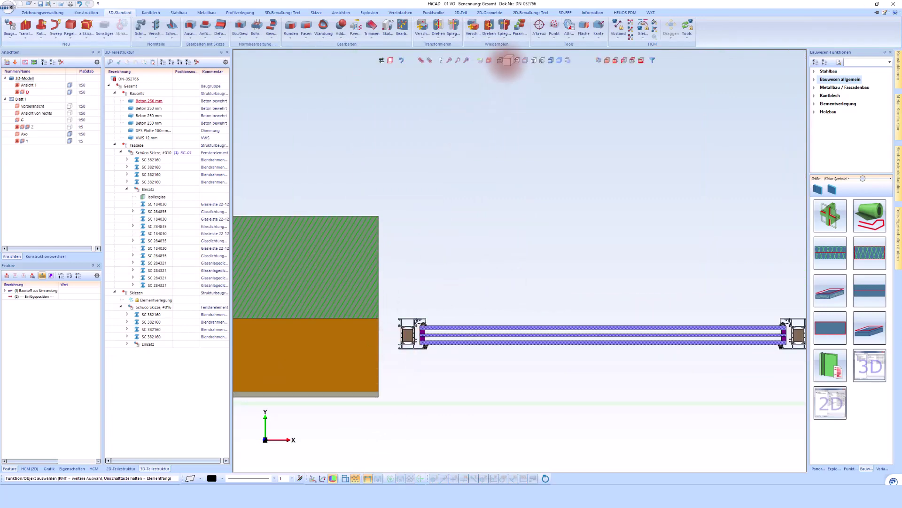
pyautogui.click(507, 65)
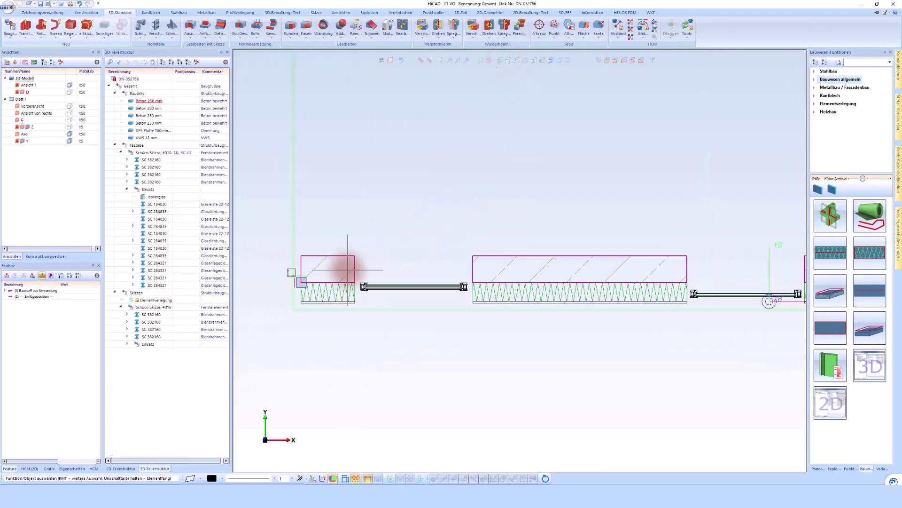
pyautogui.scroll(3, 611, 283)
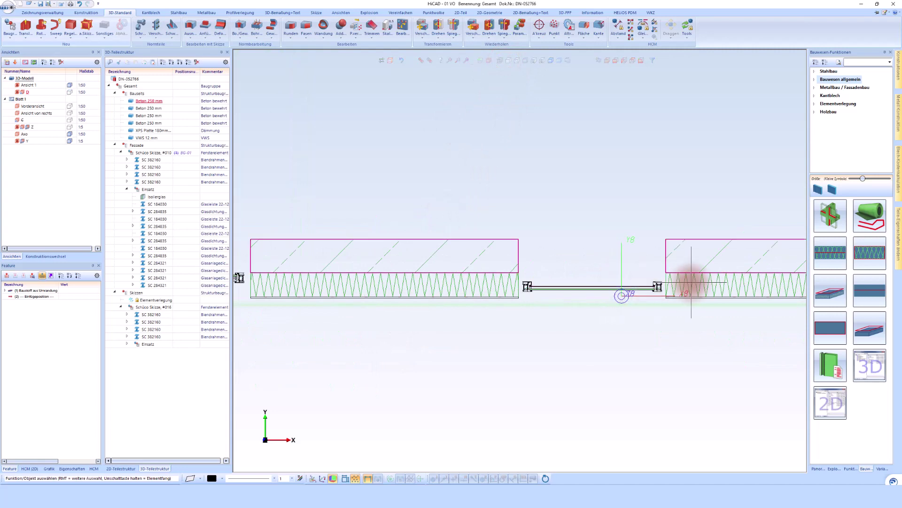
pyautogui.scroll(-3, 564, 285)
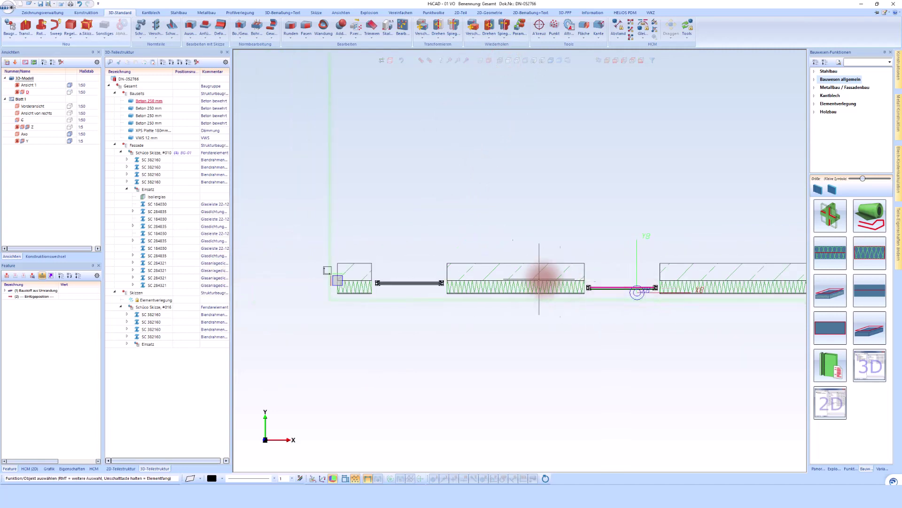
# Step: Sketch an L-shaped profile from the window frame's inner face toward the wall, 75 mm long and 70 mm high, with a short angled lip
pyautogui.scroll(5, 383, 283)
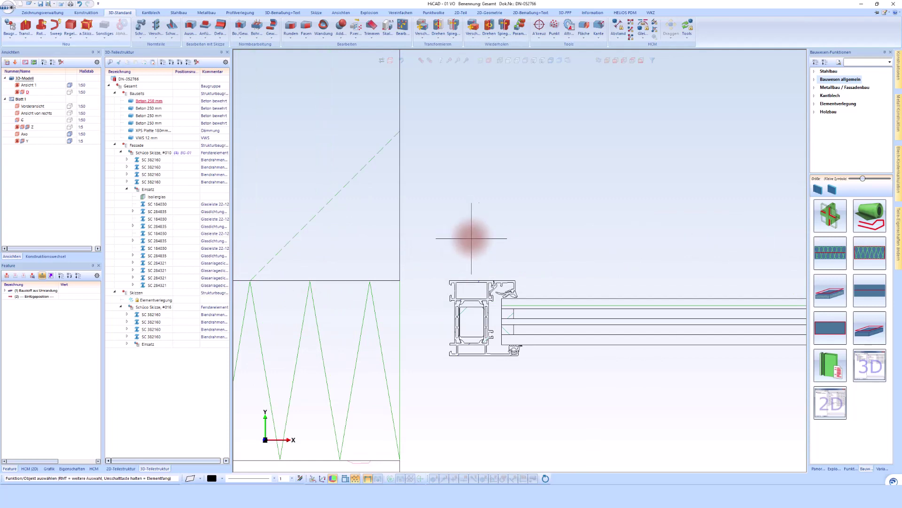
pyautogui.click(316, 12)
pyautogui.click(10, 26)
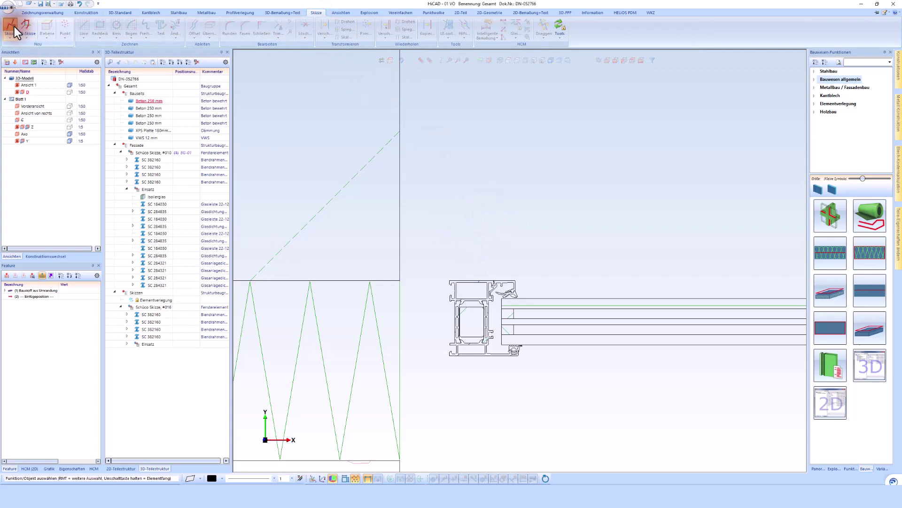
pyautogui.click(281, 205)
pyautogui.click(82, 24)
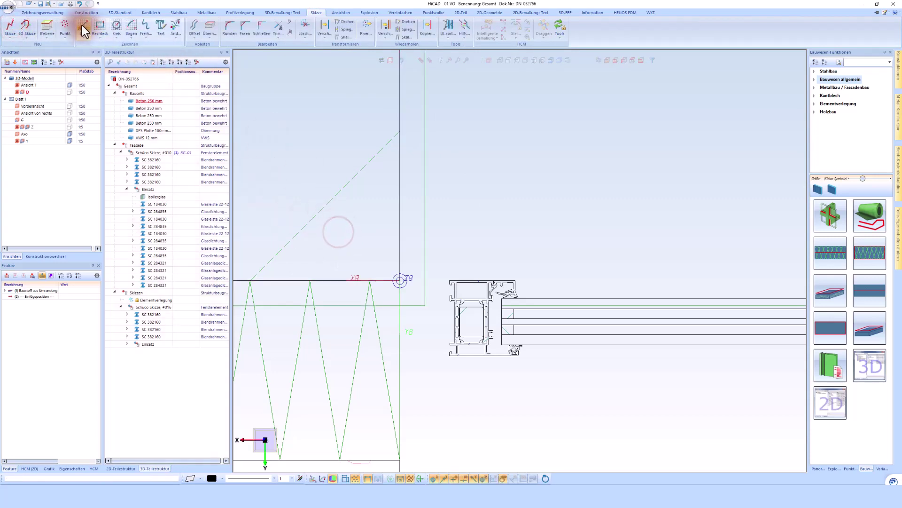
pyautogui.scroll(3, 475, 282)
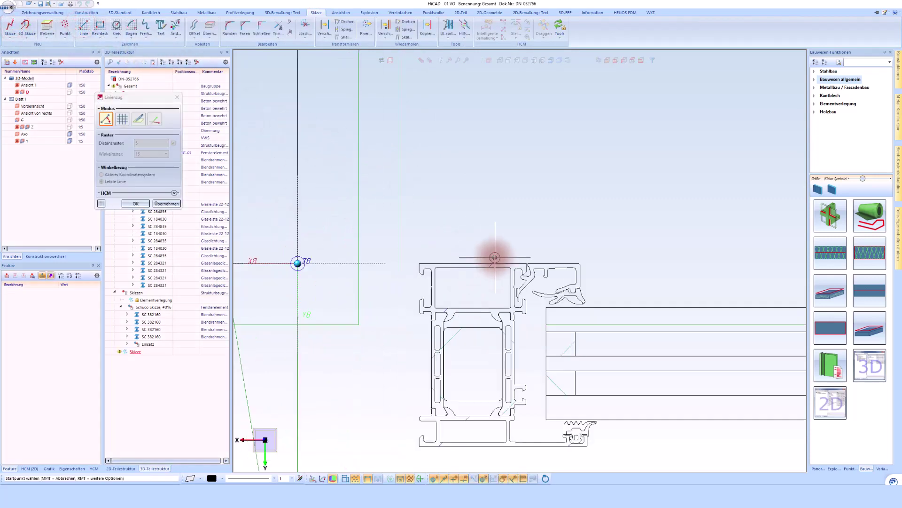
pyautogui.click(498, 262)
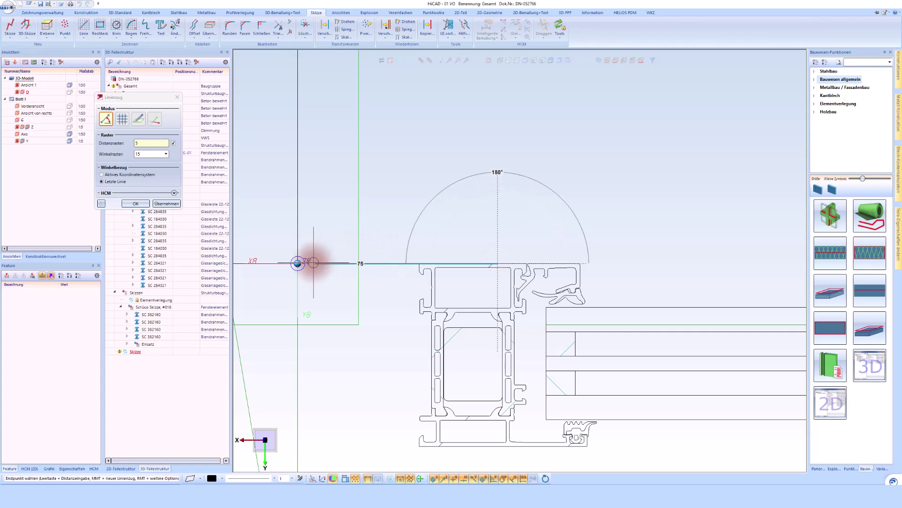
pyautogui.click(317, 300)
pyautogui.scroll(-1, 317, 300)
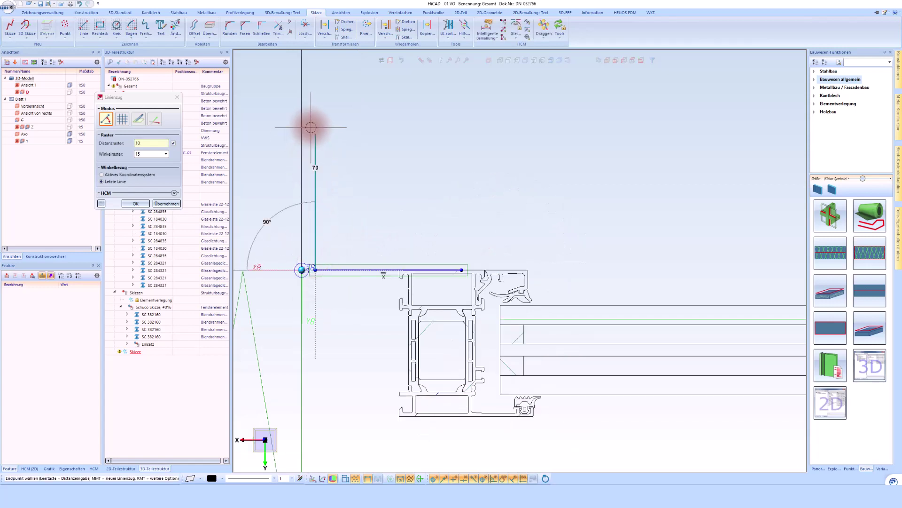
pyautogui.click(331, 110)
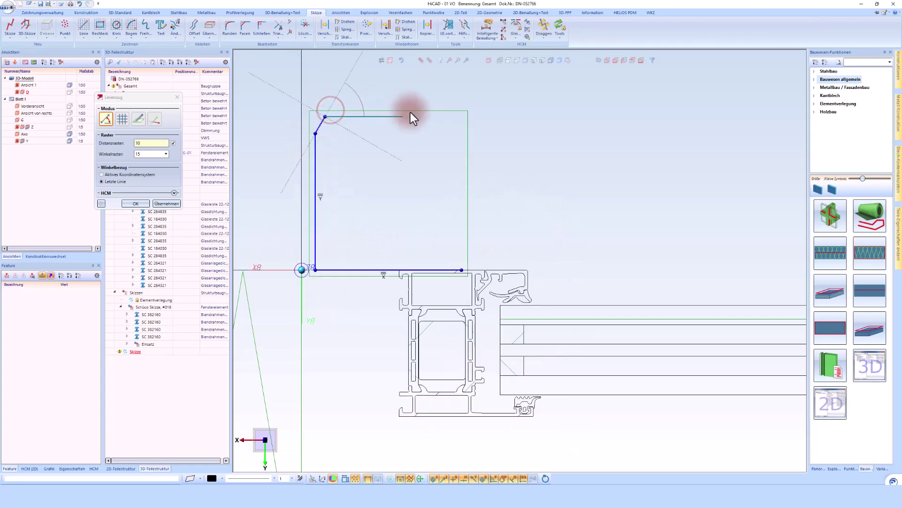
pyautogui.middleClick(398, 176)
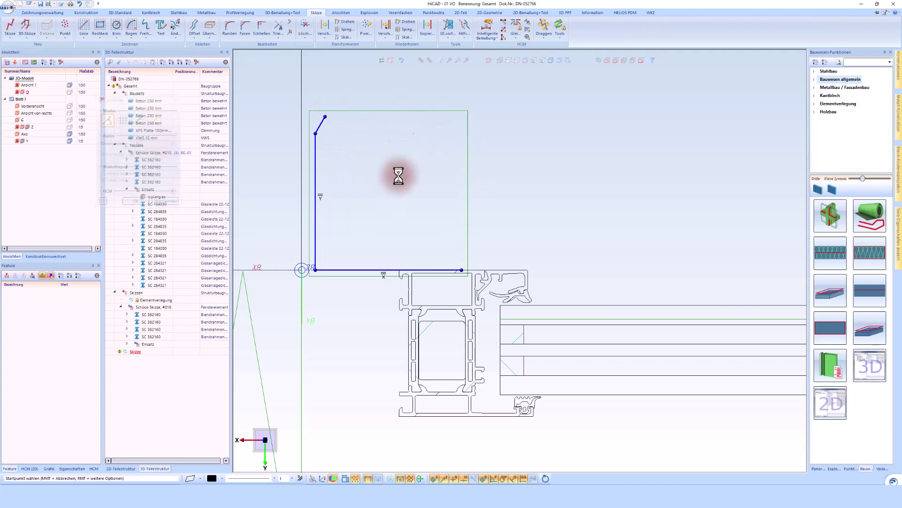
# Step: Create a sheet along the L-shaped sketch from Alublech 2mm, with the offset direction Erste Seite and a width of 1000
pyautogui.rightClick(345, 266)
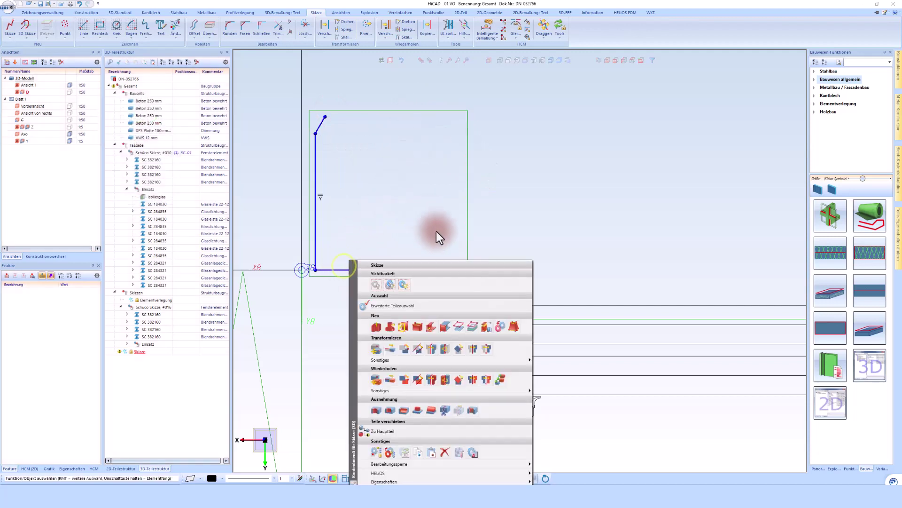
pyautogui.click(416, 328)
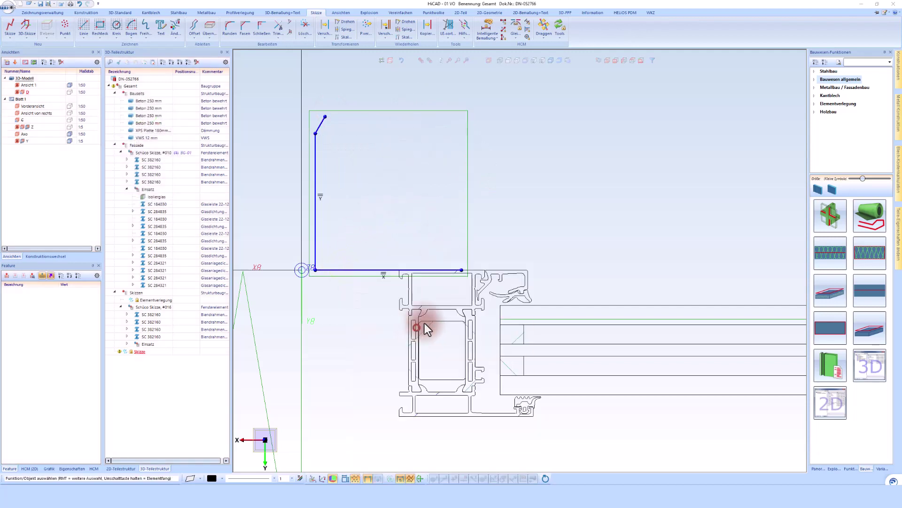
pyautogui.middleClick(447, 286)
pyautogui.click(131, 164)
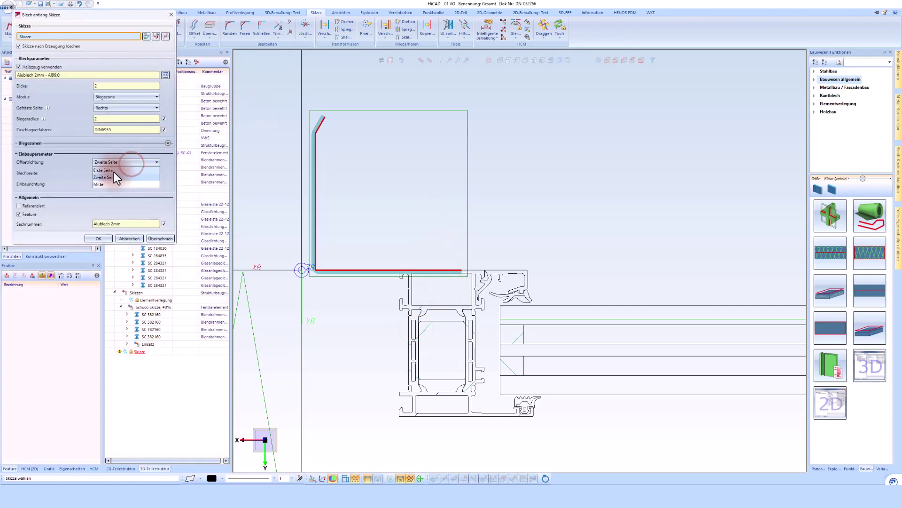
pyautogui.click(113, 171)
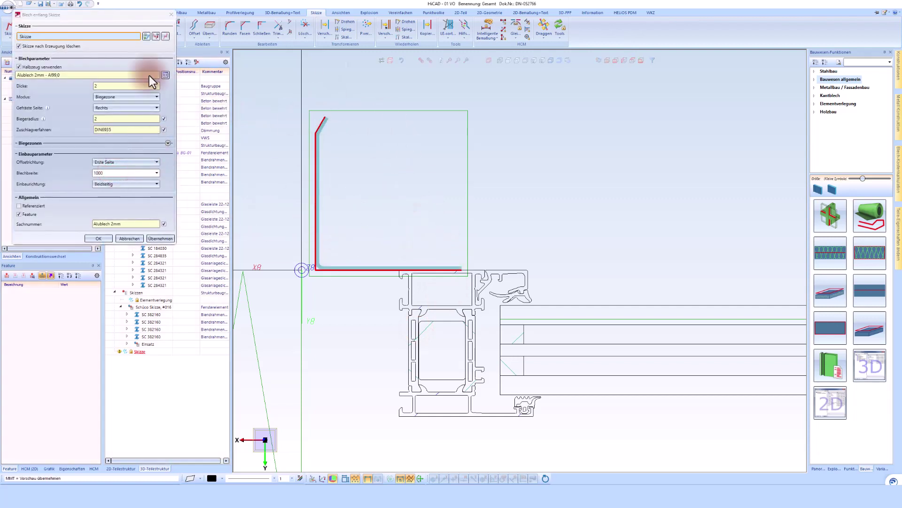
pyautogui.click(99, 238)
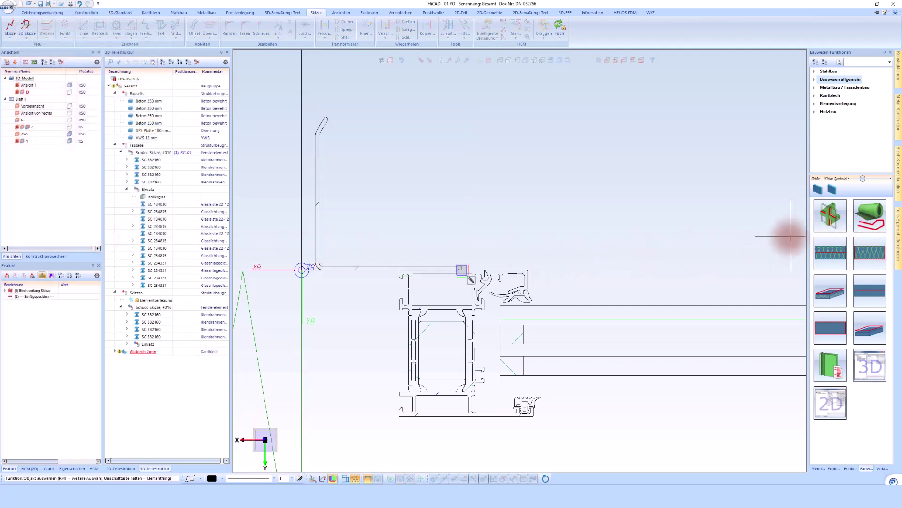
# Step: Add a TEROSON FO 150 FOIL-TACK membrane along an L-shaped line from beneath the sheet around the wall corner, with the thickness toward the window
pyautogui.click(376, 272)
pyautogui.click(301, 271)
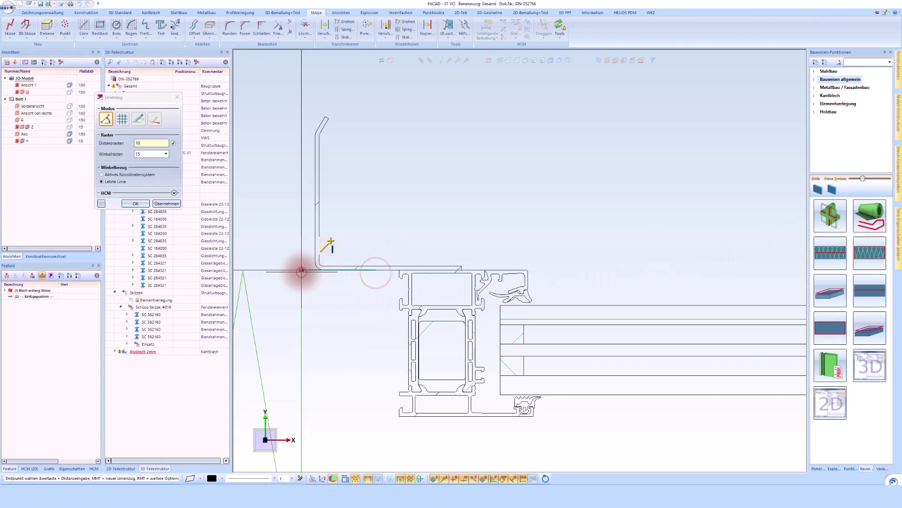
pyautogui.click(324, 354)
pyautogui.middleClick(364, 328)
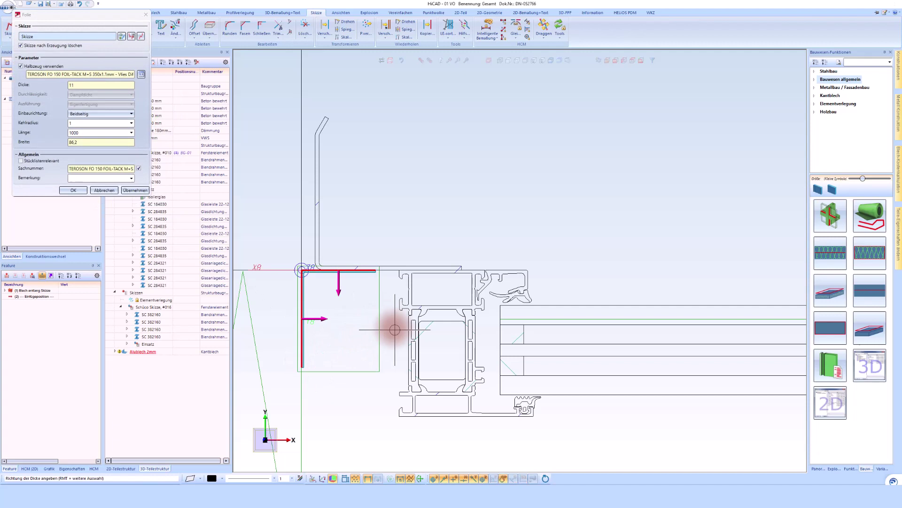
pyautogui.click(73, 190)
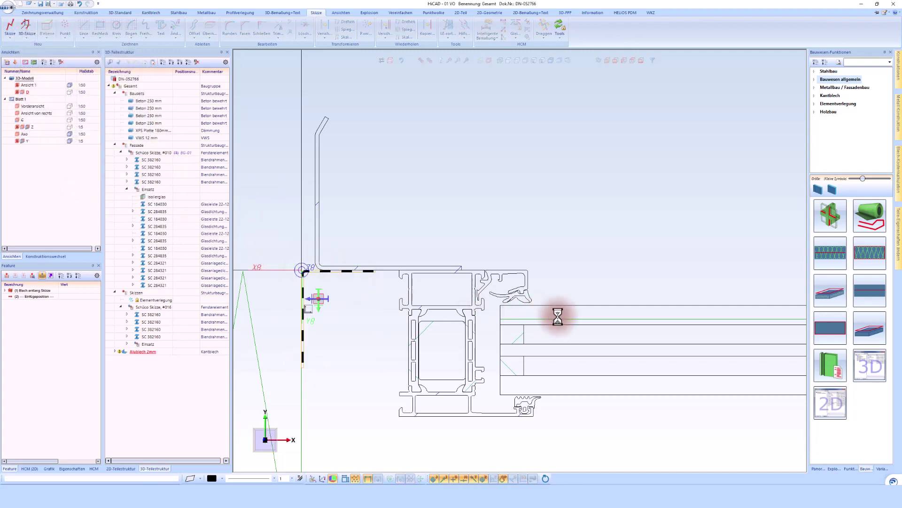
# Step: Start an insulation along a line on the window frame's outer side and direct its thickness toward the wall
pyautogui.click(839, 264)
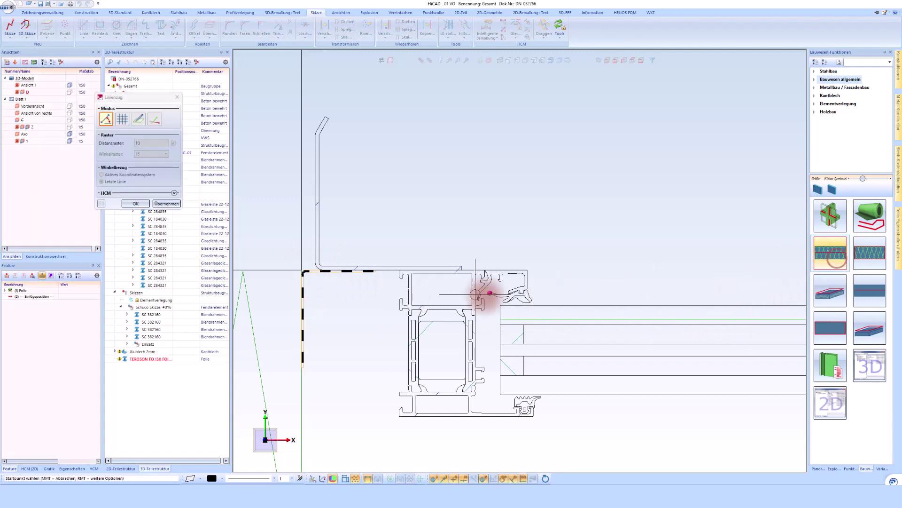
pyautogui.click(399, 415)
pyautogui.middleClick(350, 358)
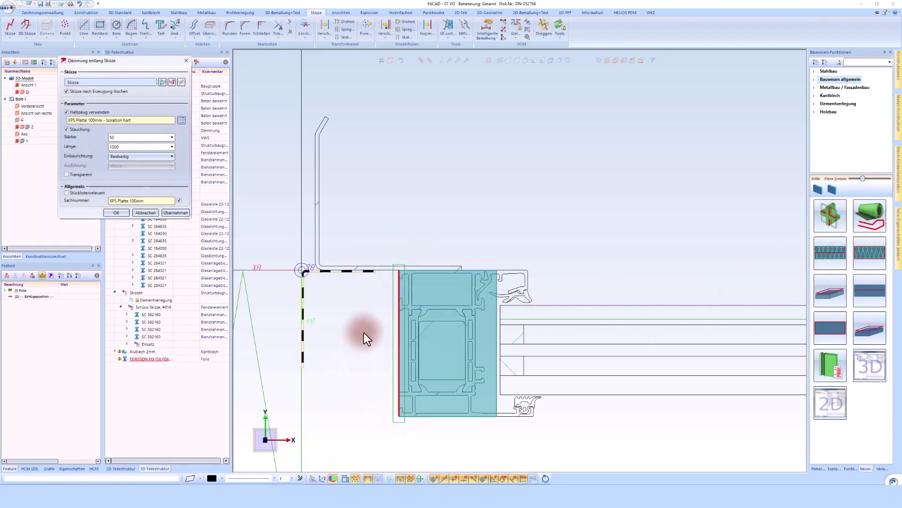
pyautogui.click(344, 349)
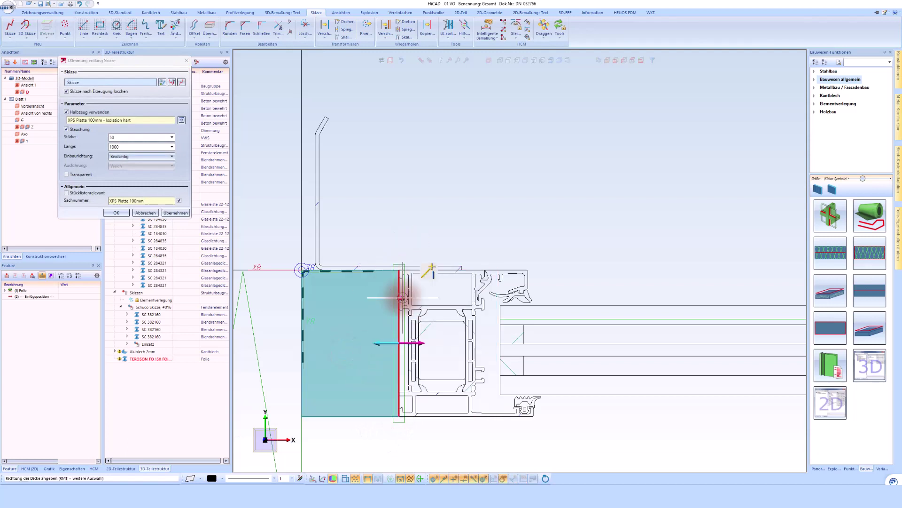
# Step: Set the insulation material to the Mineralwolle entry "mit Dämmung ausstopfen" and create it in the gap beside the frame
pyautogui.click(181, 120)
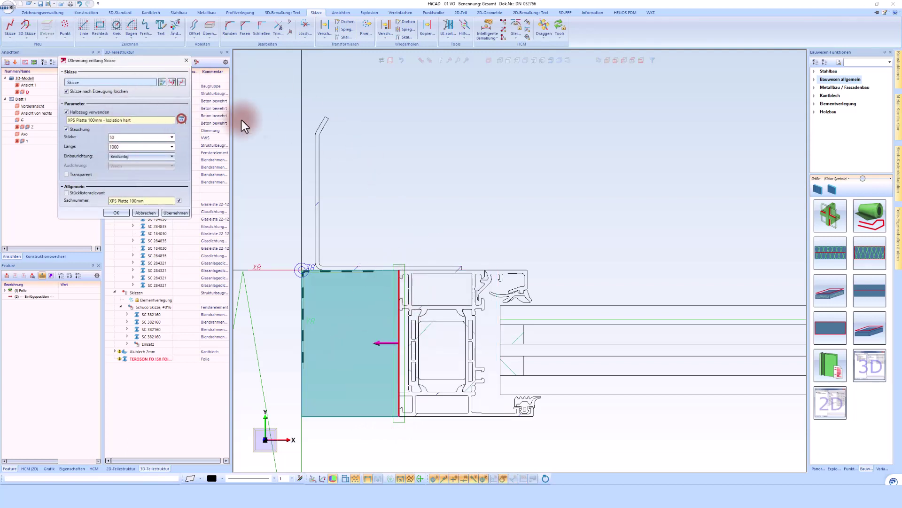
pyautogui.click(158, 105)
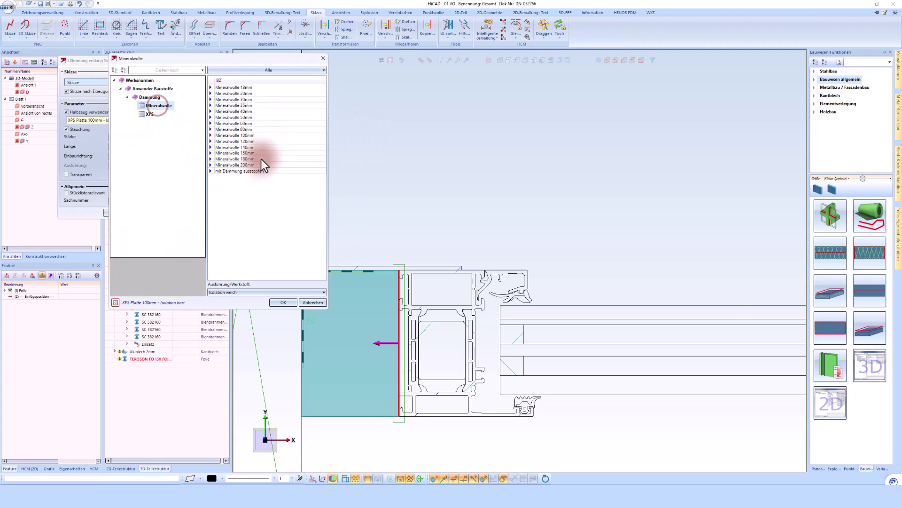
pyautogui.click(238, 171)
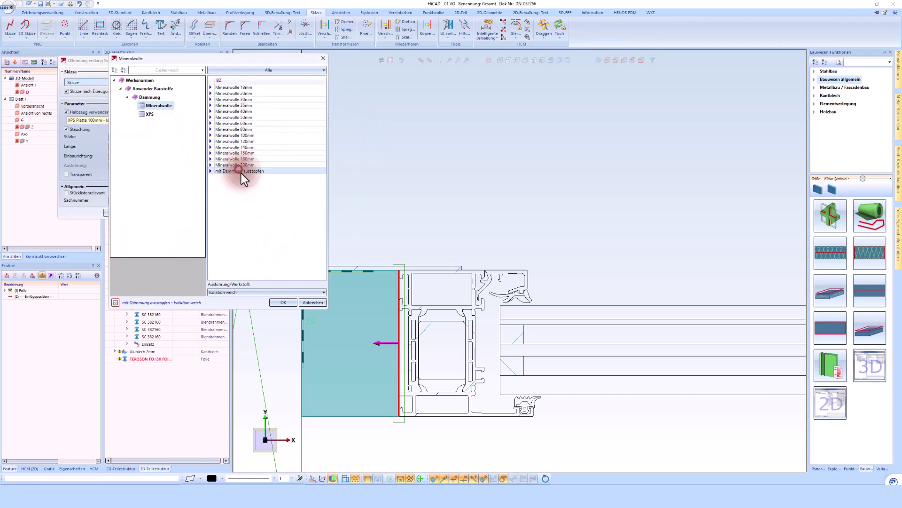
pyautogui.click(282, 302)
pyautogui.click(116, 212)
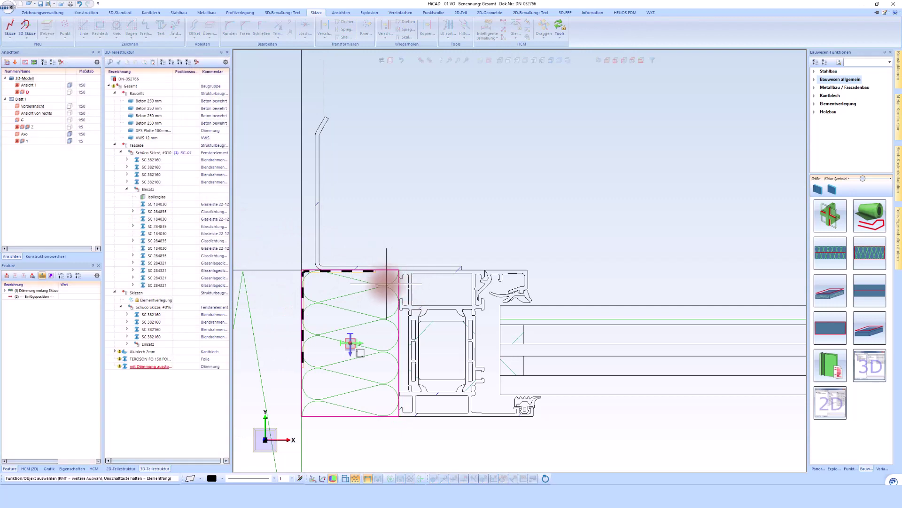
pyautogui.scroll(-1, 383, 226)
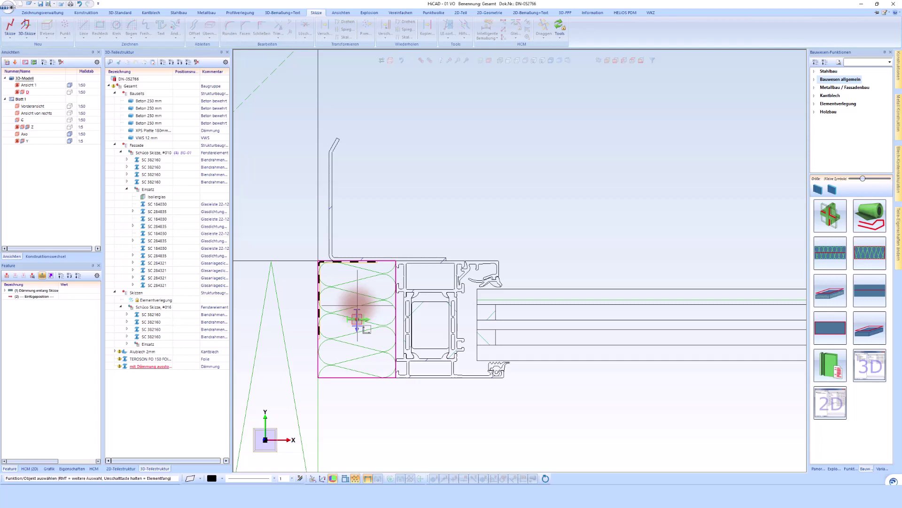
# Step: Make the Alublech 2mm sheet, the TEROSON foil and the insulation visible in the Ansicht 1 model view
pyautogui.scroll(-6, 375, 332)
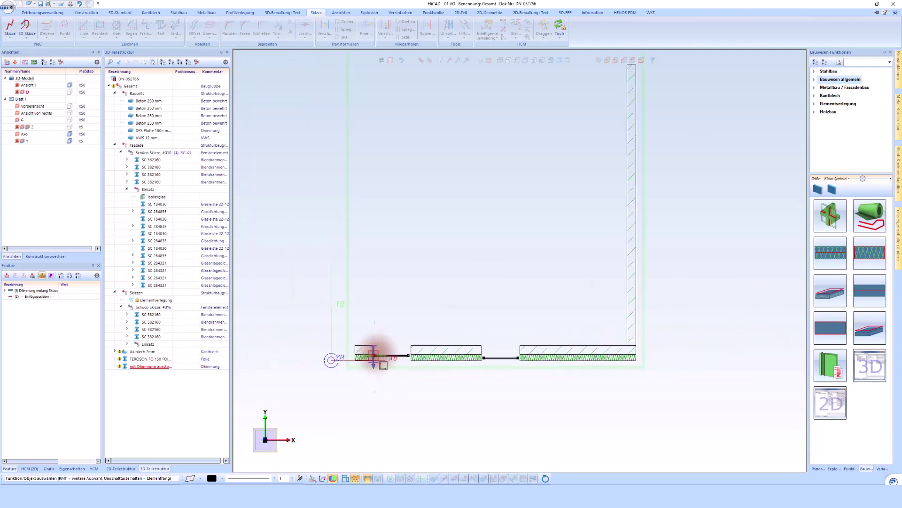
pyautogui.scroll(8, 379, 185)
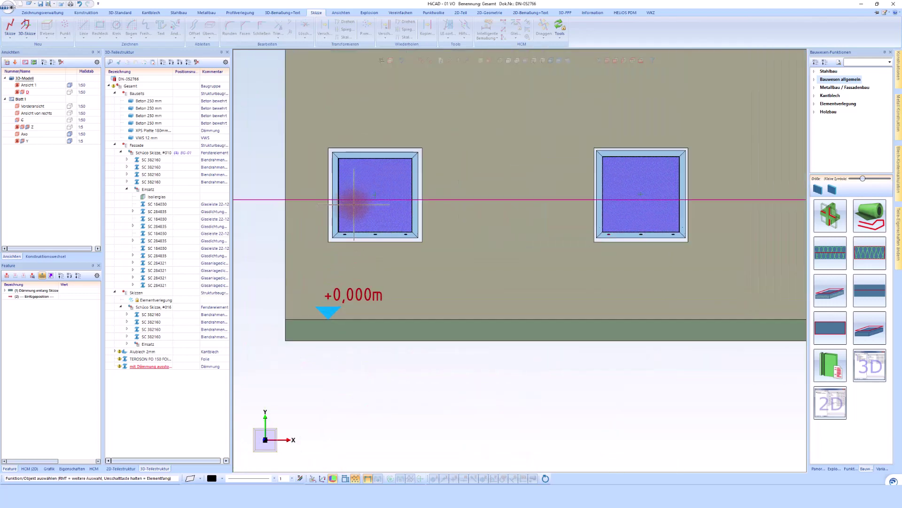
pyautogui.click(354, 205)
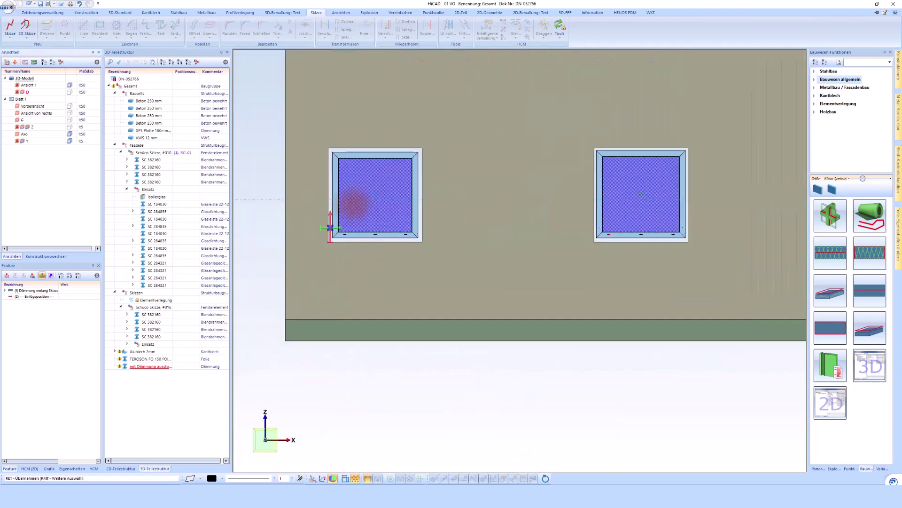
pyautogui.click(359, 241)
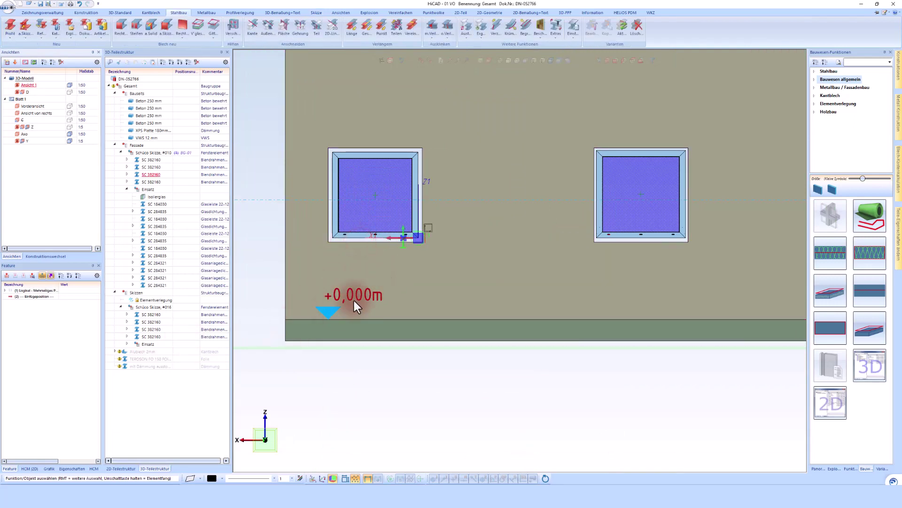
pyautogui.click(147, 352)
pyautogui.keyDown('shift'); pyautogui.click(153, 368); pyautogui.keyUp('shift')
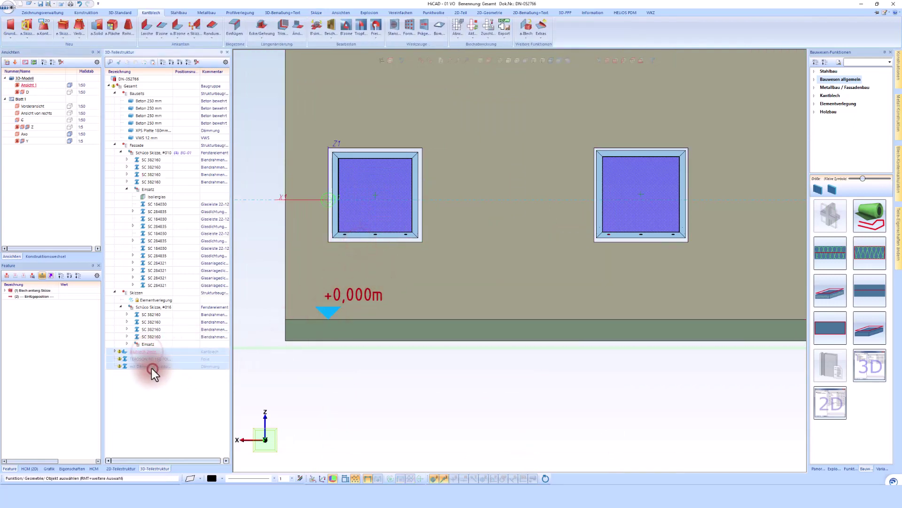
pyautogui.rightClick(151, 368)
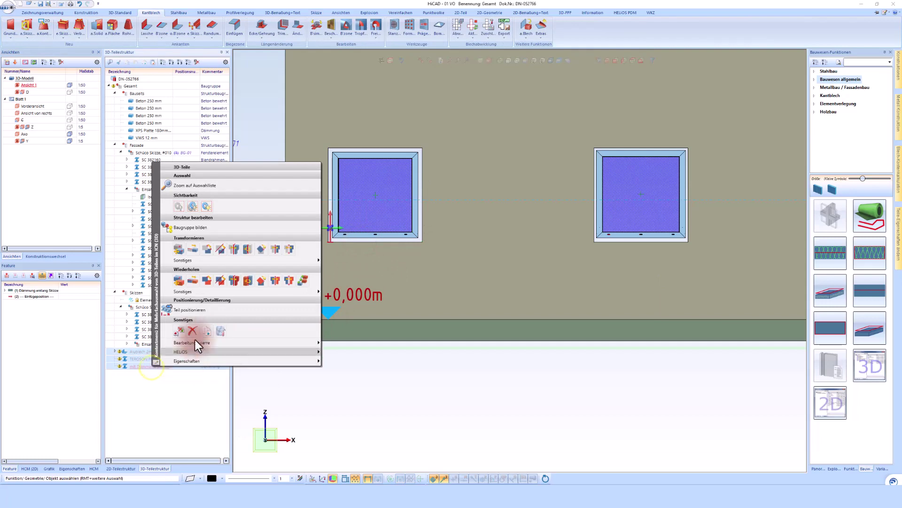
pyautogui.click(208, 208)
pyautogui.click(337, 177)
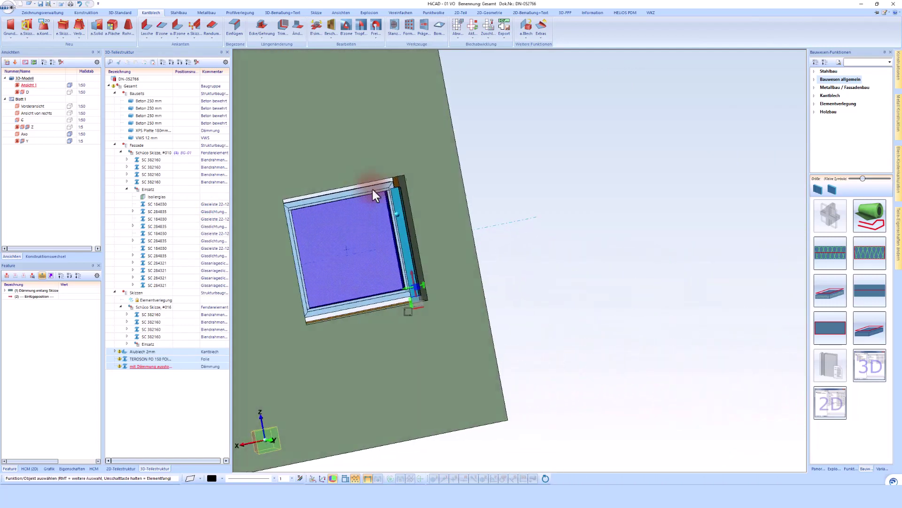
# Step: Place the working coordinate system at the window frame's upper corner beside the sheet, with the Y axis along the mitre line
pyautogui.scroll(5, 376, 193)
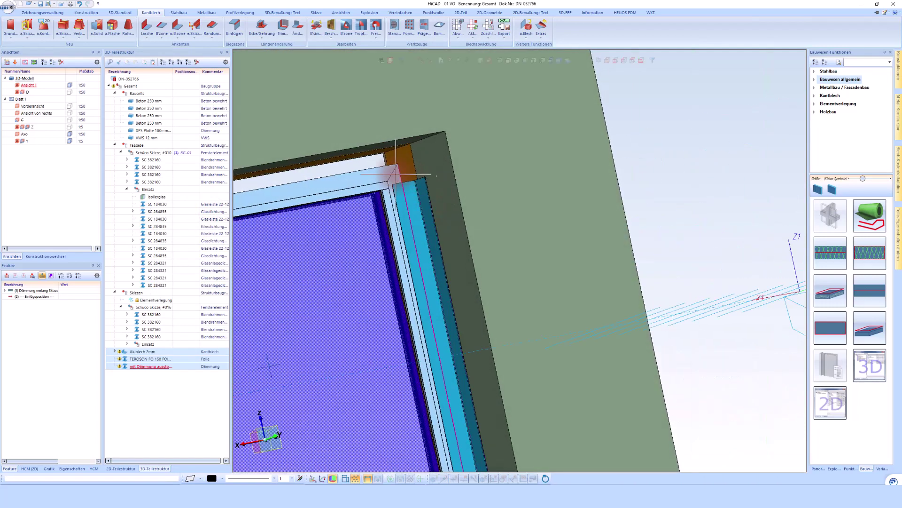
pyautogui.scroll(-5, 396, 174)
pyautogui.scroll(8, 426, 357)
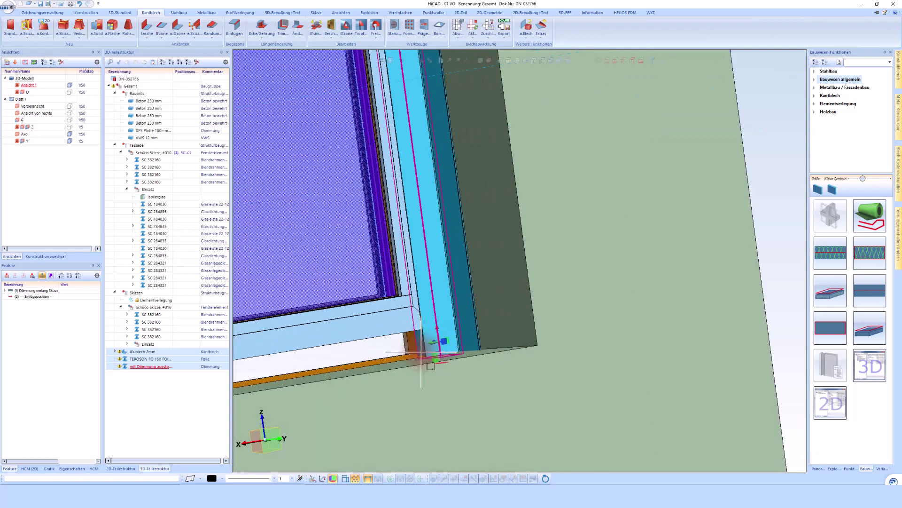
pyautogui.scroll(3, 421, 351)
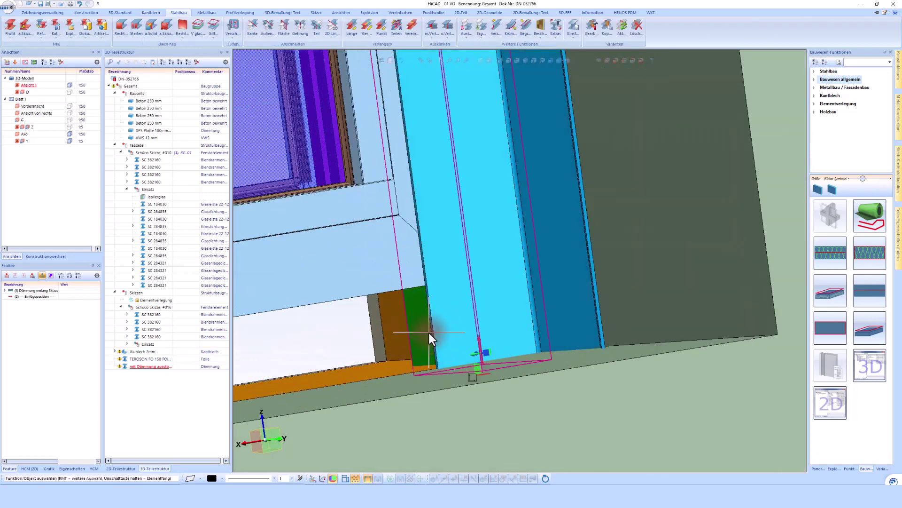
pyautogui.scroll(-6, 429, 334)
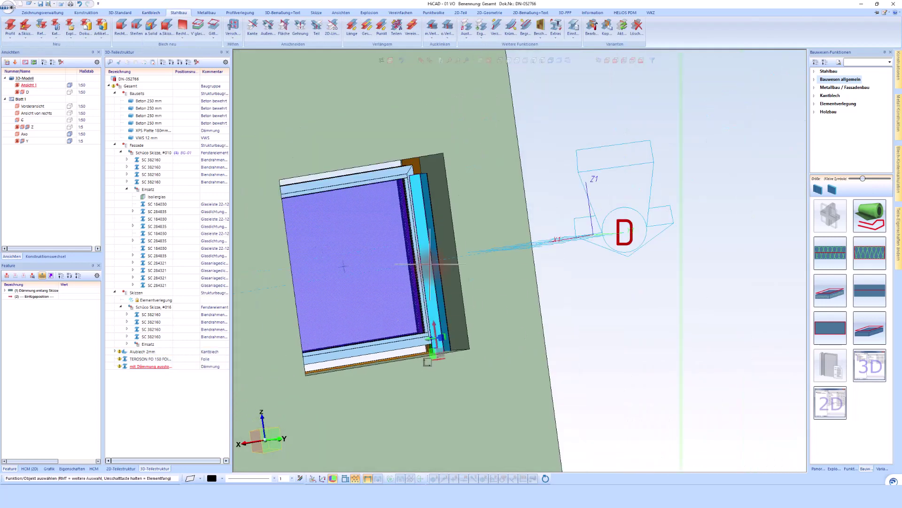
pyautogui.scroll(8, 405, 171)
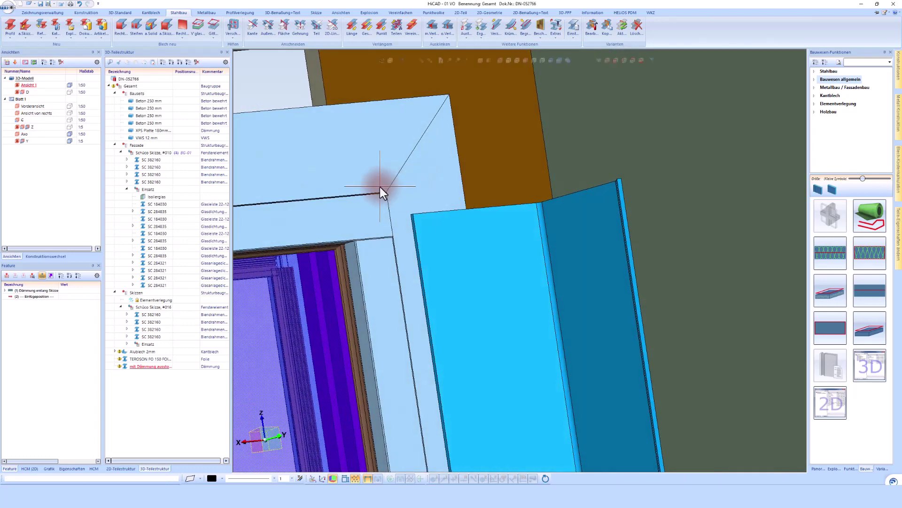
pyautogui.scroll(5, 380, 187)
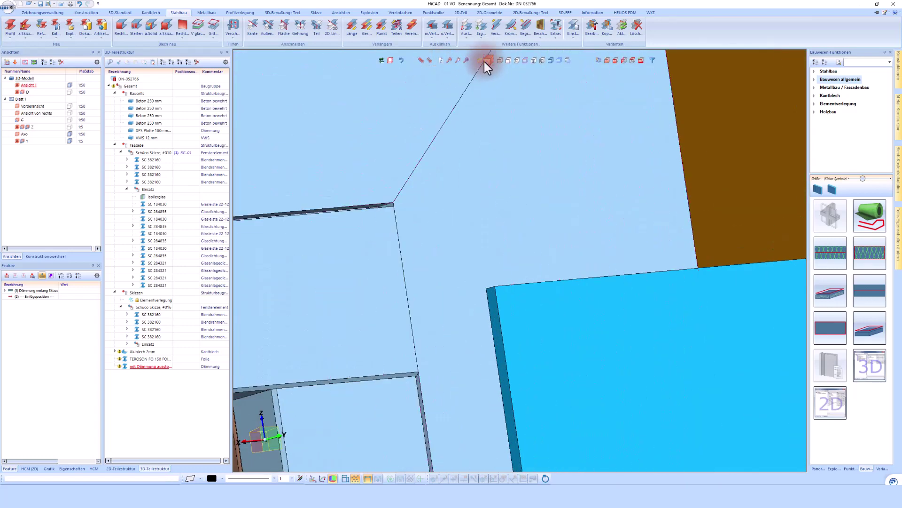
pyautogui.click(481, 61)
pyautogui.scroll(4, 392, 205)
pyautogui.click(383, 207)
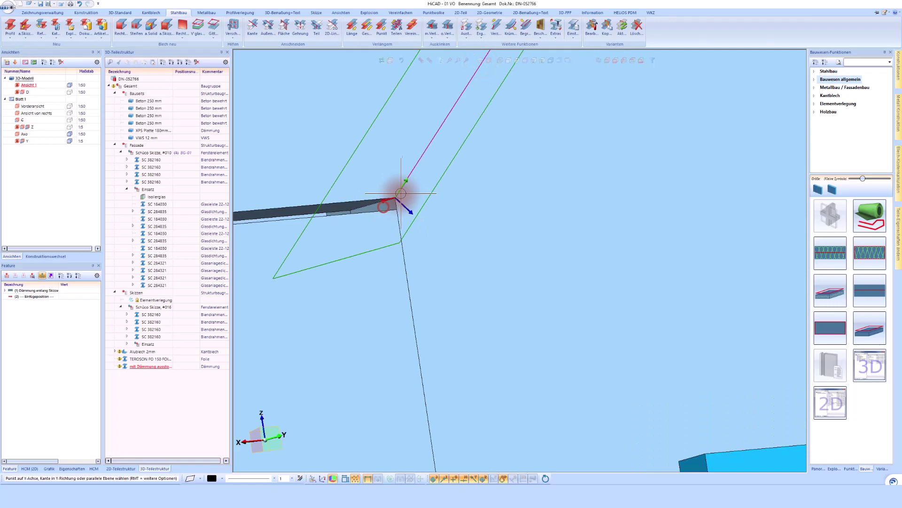
pyautogui.click(404, 188)
pyautogui.scroll(-7, 367, 191)
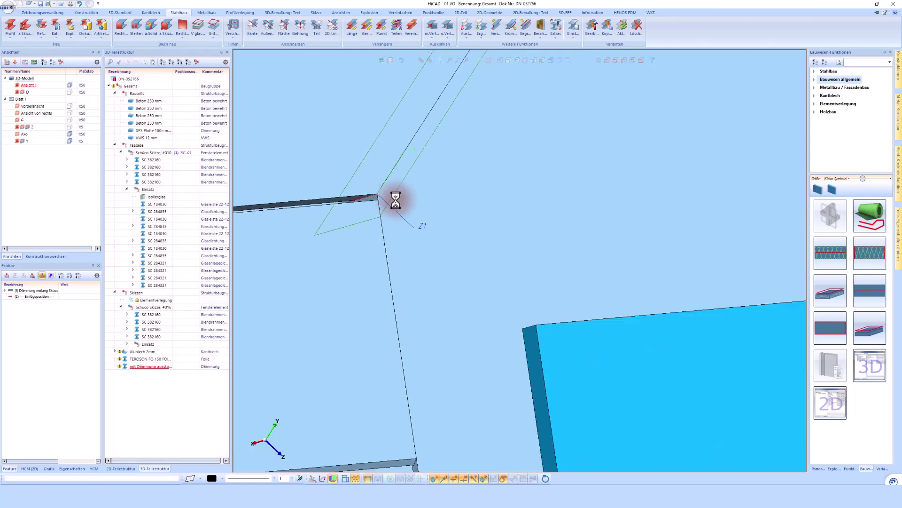
# Step: Create a mirrored copy of the Alublech sheet about the XY plane, without a parent part
pyautogui.rightClick(453, 266)
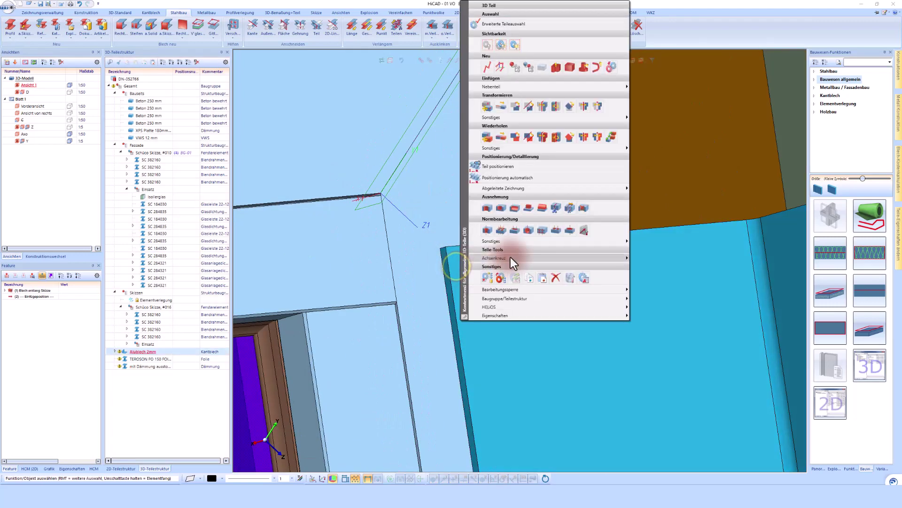
pyautogui.moveTo(527, 148)
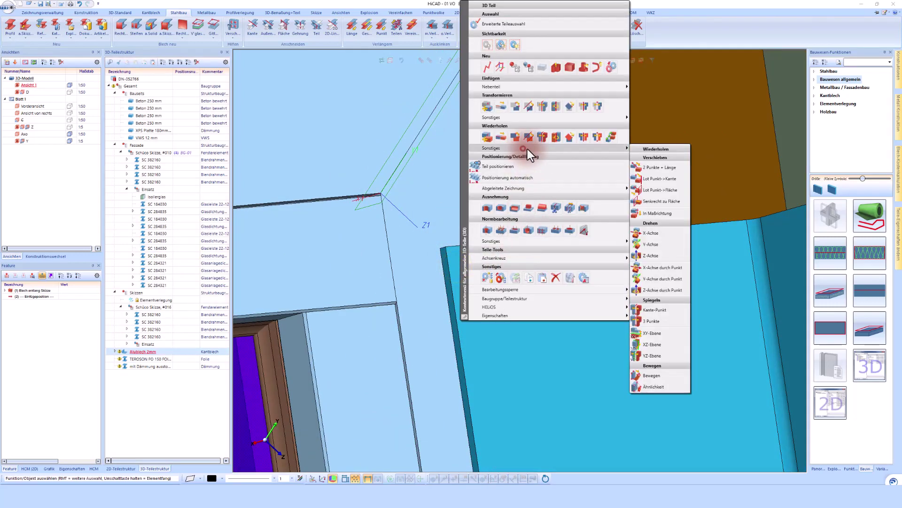
pyautogui.click(652, 333)
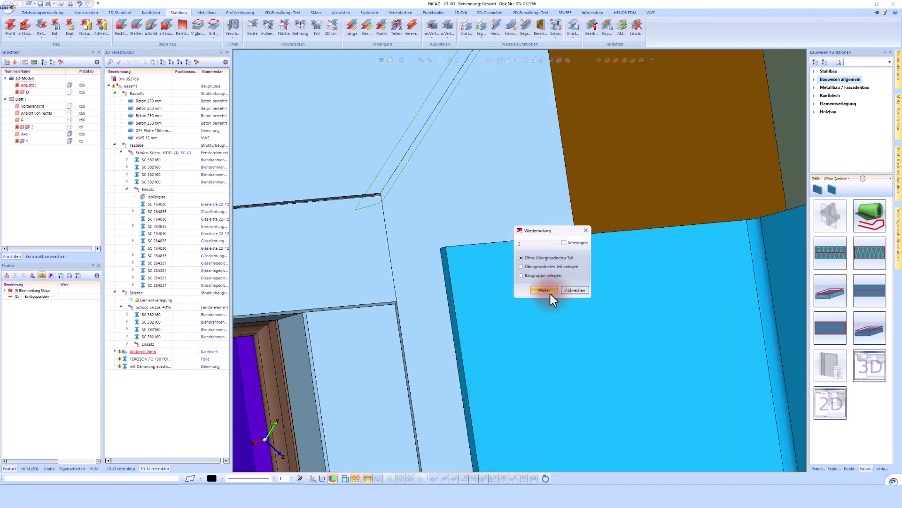
pyautogui.click(550, 292)
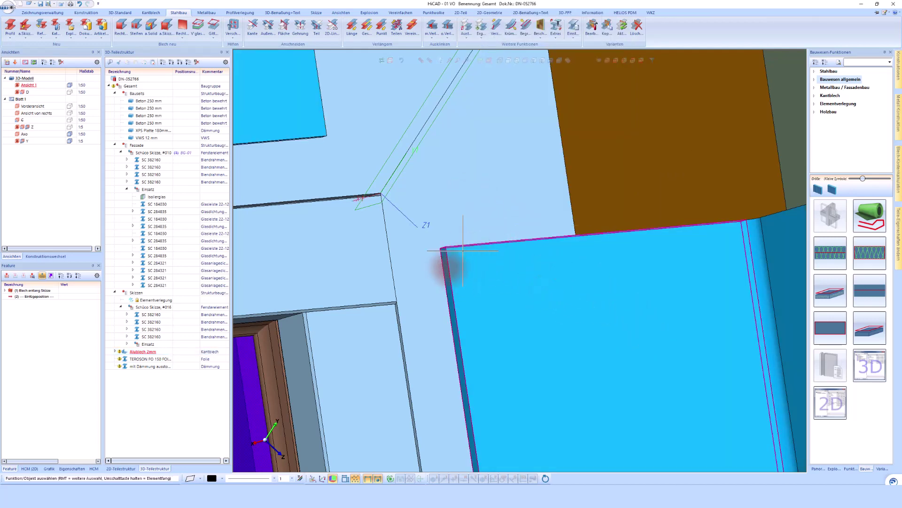
# Step: Join the upper and side sheets at the window corner with an extended mitre and a cutting clearance of 0.1
pyautogui.scroll(-5, 451, 255)
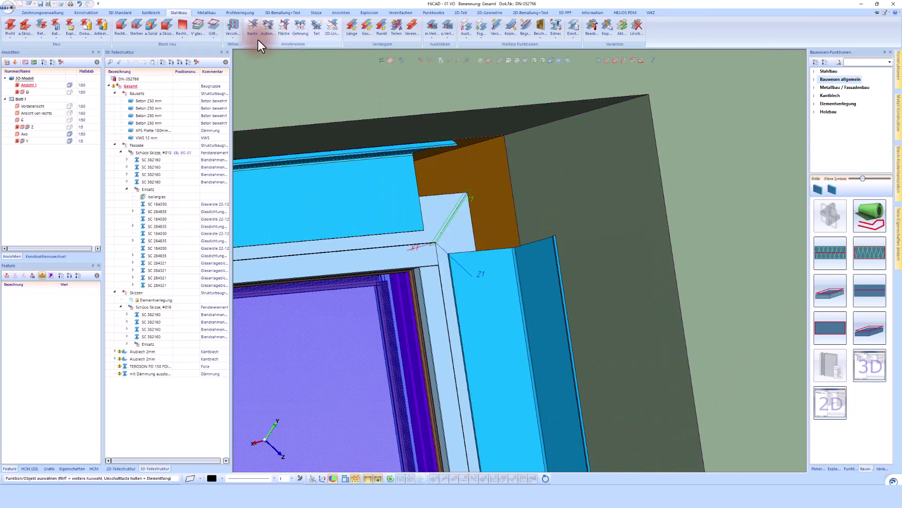
pyautogui.click(152, 13)
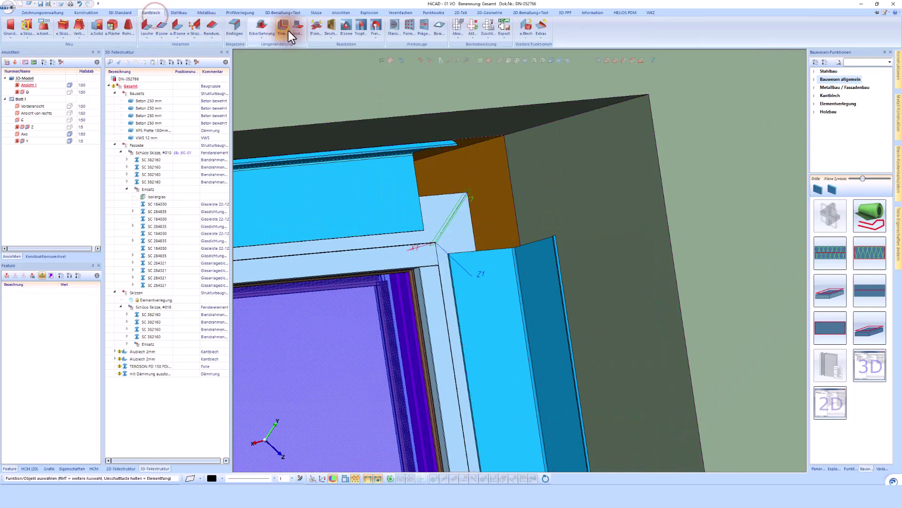
pyautogui.click(413, 229)
pyautogui.click(484, 272)
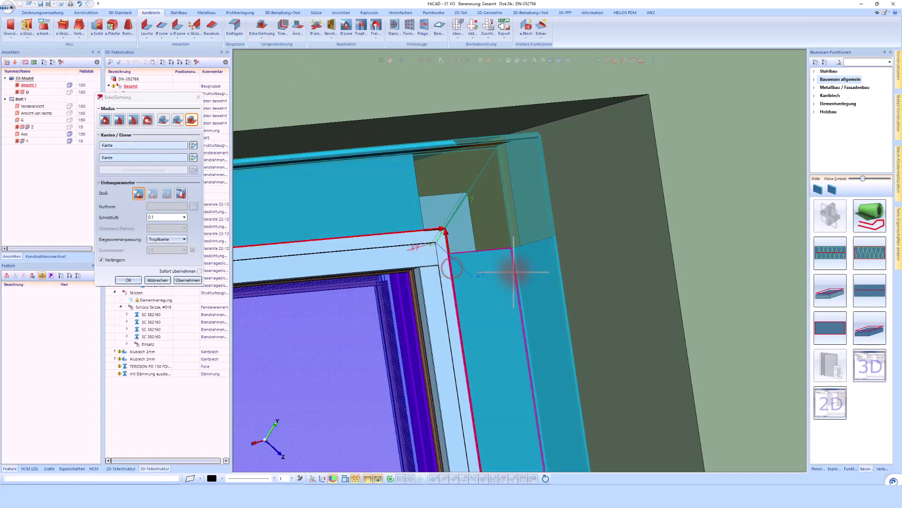
pyautogui.middleClick(497, 231)
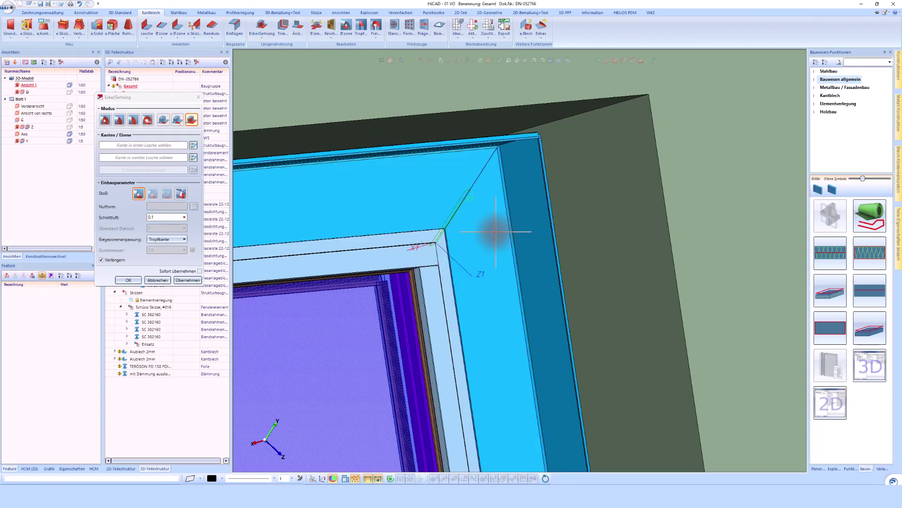
# Step: Trim the side sheet's lower end to the bottom face of the wall opening with a cutting clearance of 10
pyautogui.scroll(-2, 498, 235)
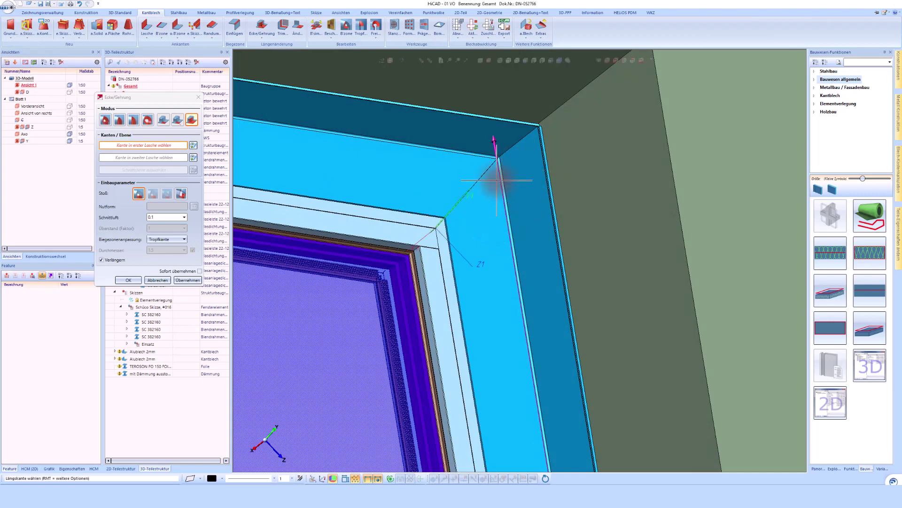
pyautogui.scroll(-2, 478, 140)
pyautogui.scroll(-3, 479, 140)
pyautogui.scroll(5, 481, 218)
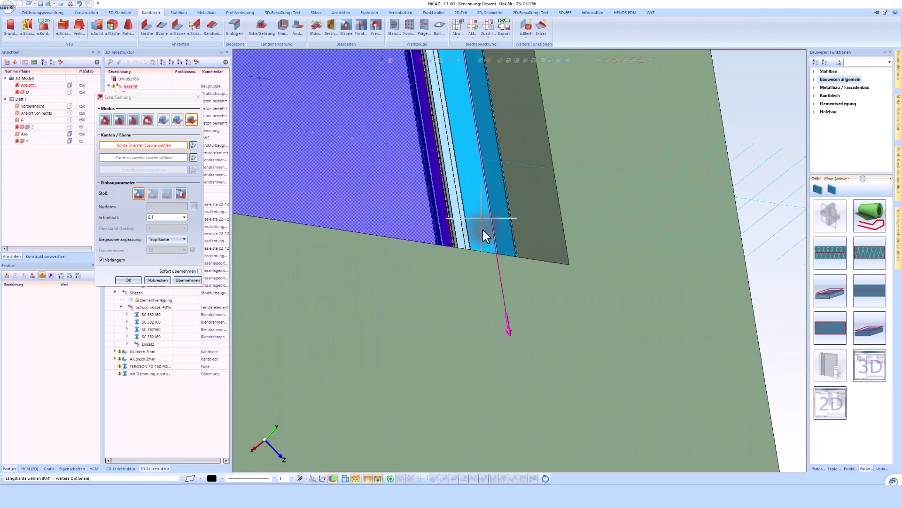
pyautogui.moveTo(483, 230); pyautogui.dragTo(488, 273, button='middle')
pyautogui.middleClick(491, 275)
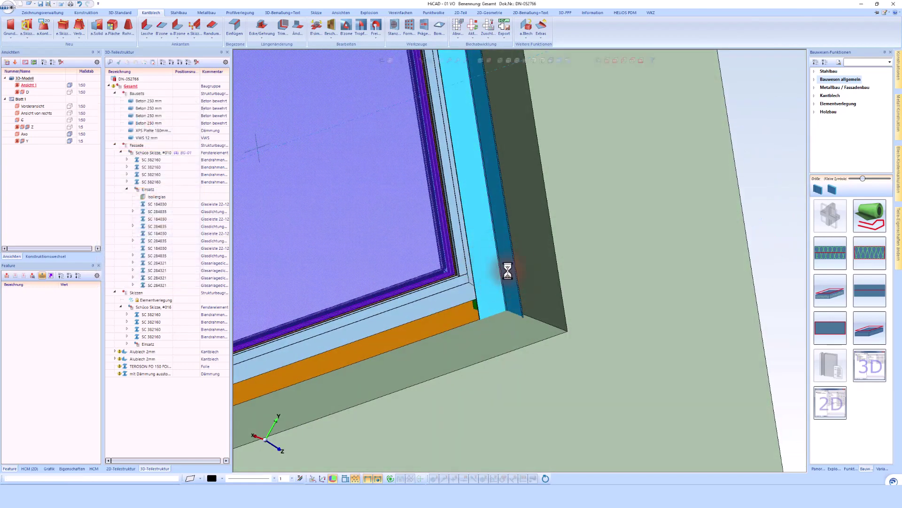
pyautogui.click(283, 28)
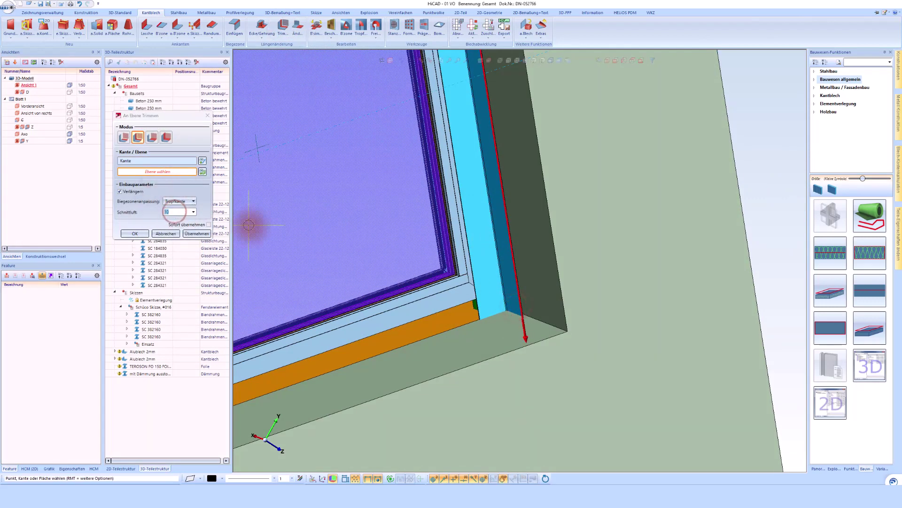
pyautogui.click(500, 329)
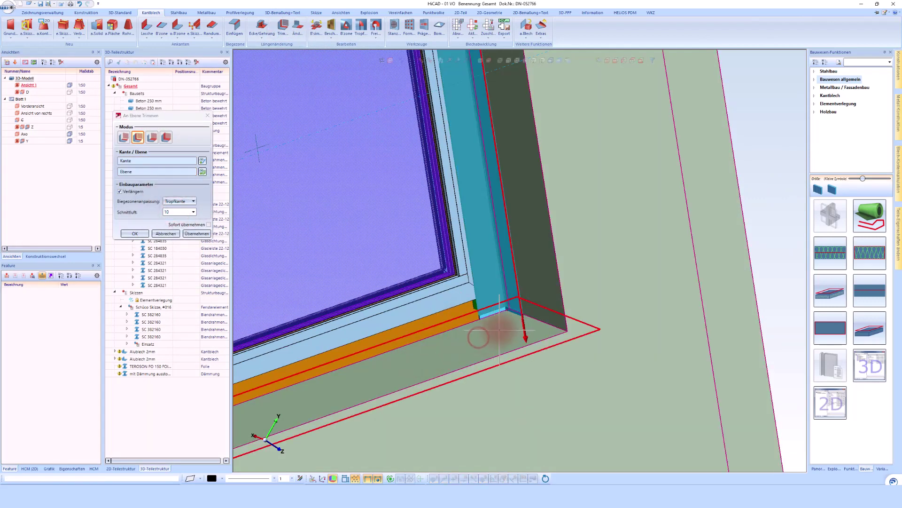
pyautogui.middleClick(509, 329)
pyautogui.middleClick(513, 319)
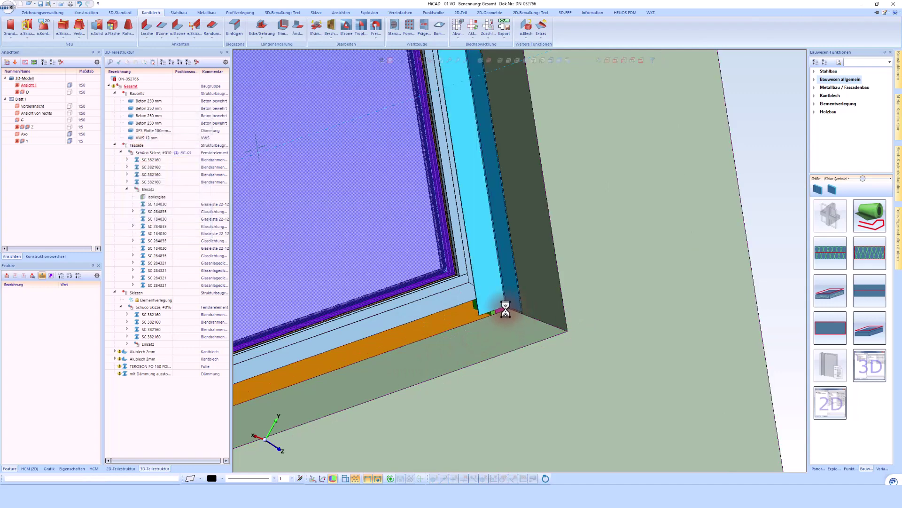
# Step: Centre the working coordinate system on the window and create a mirrored copy of the side sheet about the XY plane, without a parent part
pyautogui.moveTo(496, 291); pyautogui.dragTo(493, 292, button='middle')
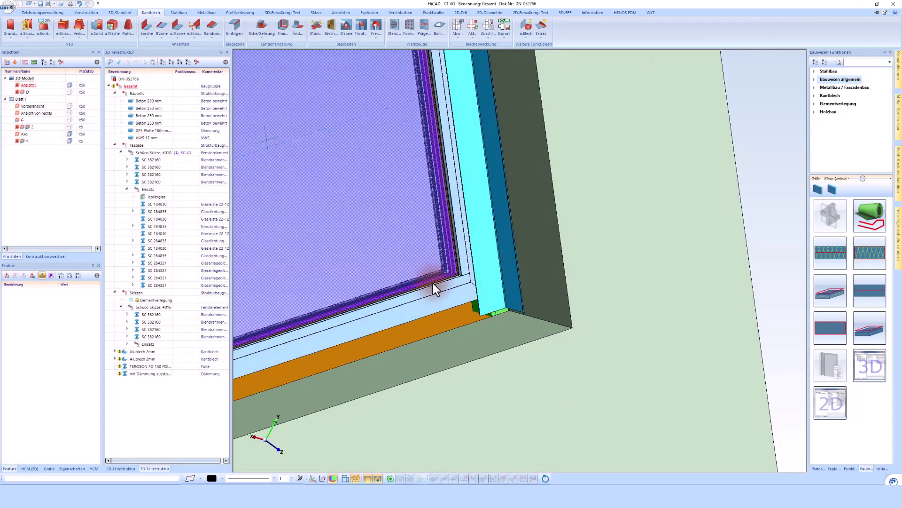
pyautogui.scroll(-1, 501, 286)
pyautogui.scroll(-2, 513, 300)
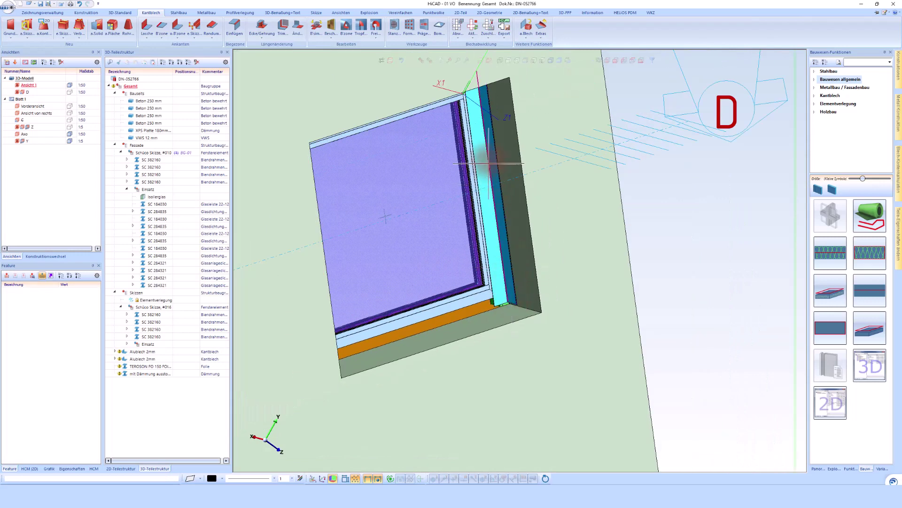
pyautogui.moveTo(487, 167); pyautogui.dragTo(482, 146, button='middle')
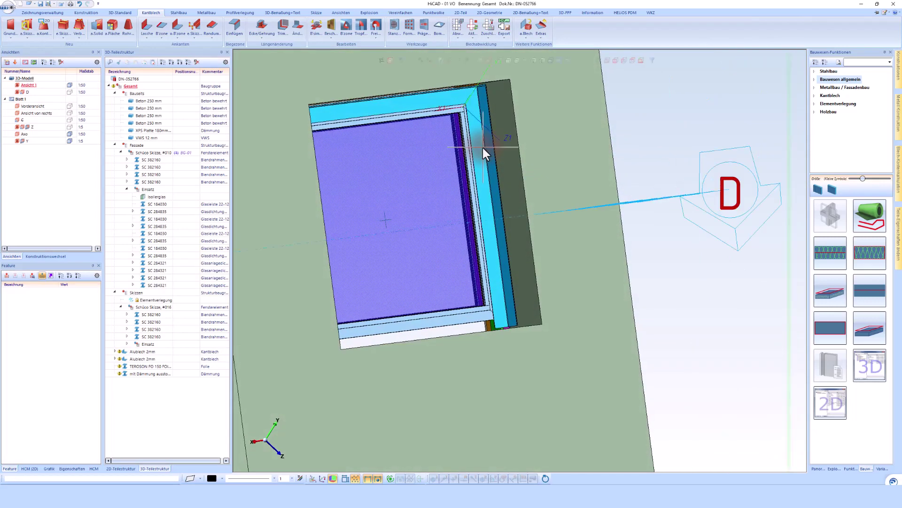
pyautogui.moveTo(495, 277); pyautogui.dragTo(496, 281, button='middle')
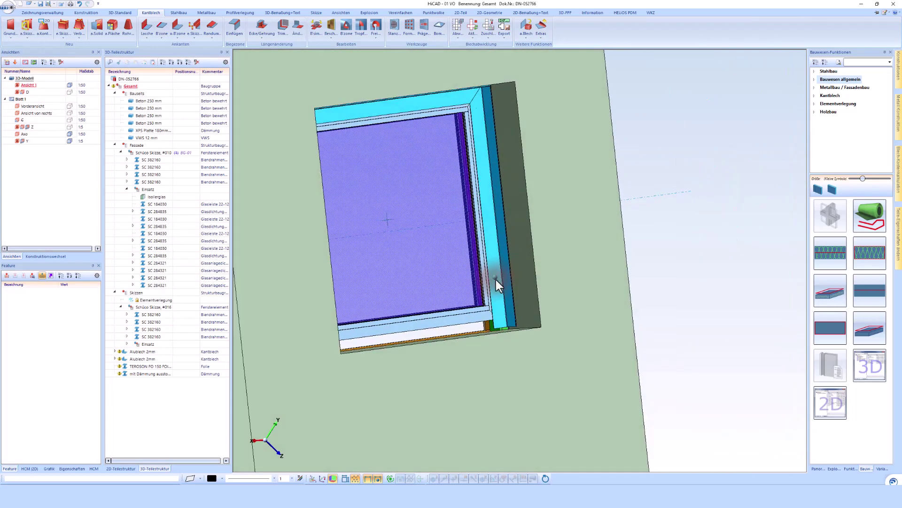
pyautogui.click(527, 313)
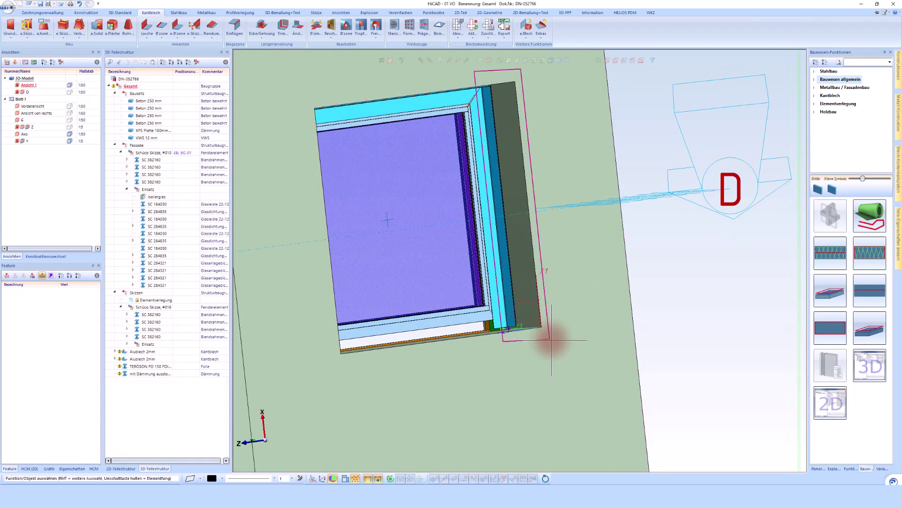
pyautogui.rightClick(506, 297)
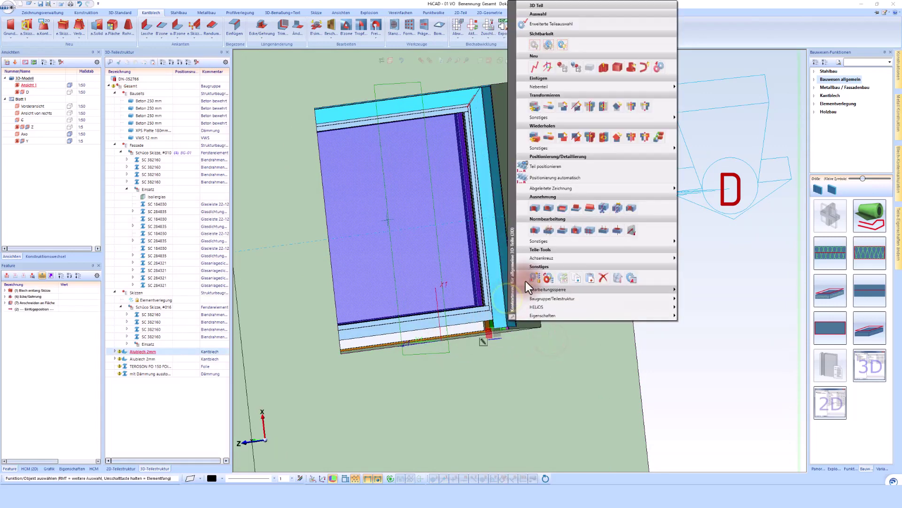
pyautogui.click(568, 148)
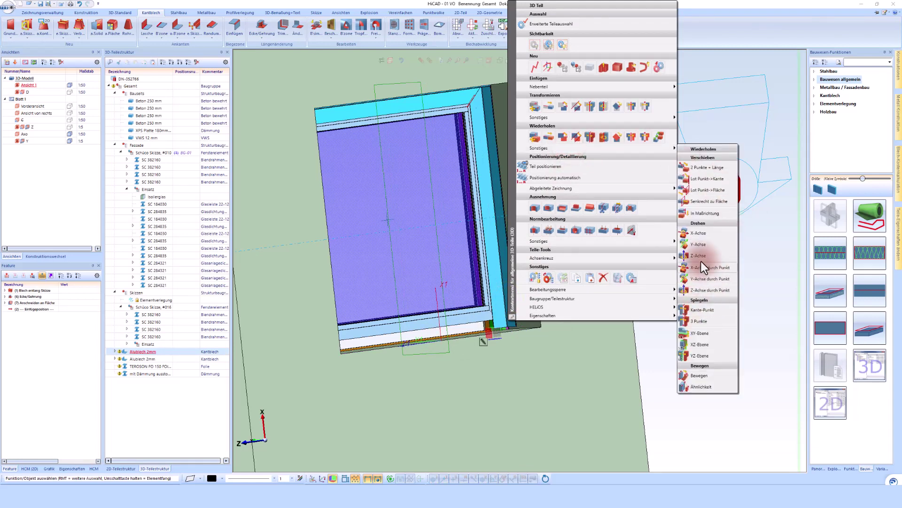
pyautogui.click(703, 333)
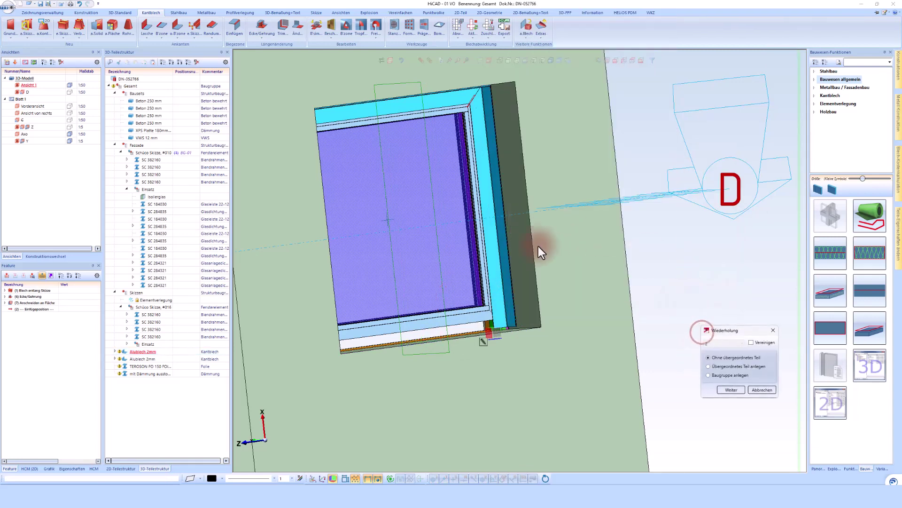
pyautogui.click(719, 390)
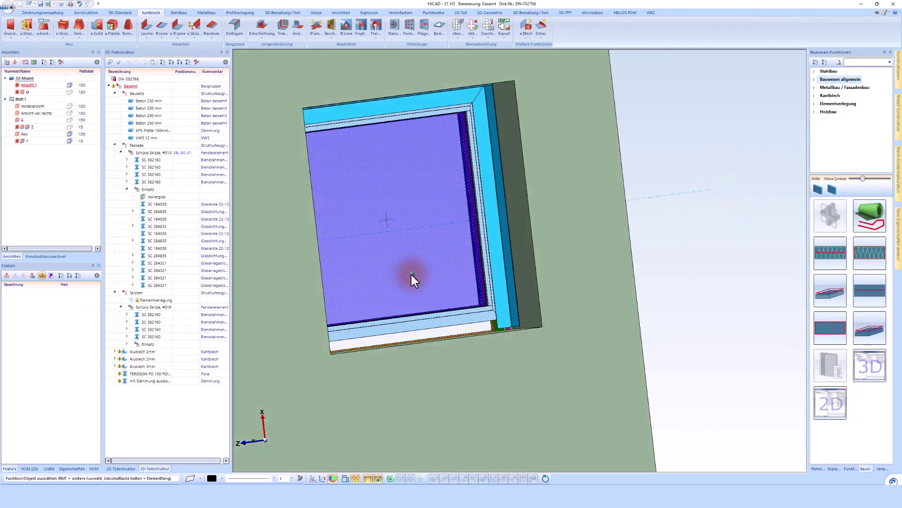
# Step: Update the outdated section view D to match the current model
pyautogui.moveTo(412, 274); pyautogui.dragTo(411, 275, button='middle')
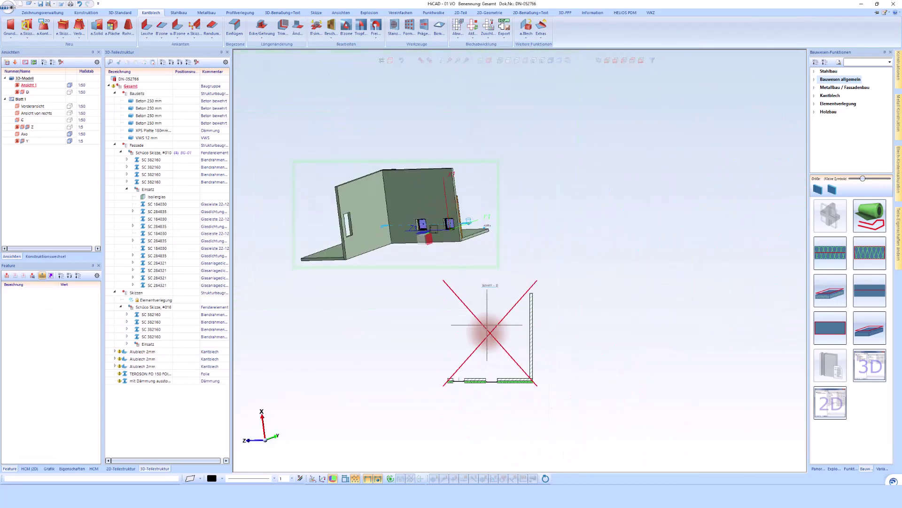
pyautogui.scroll(3, 428, 394)
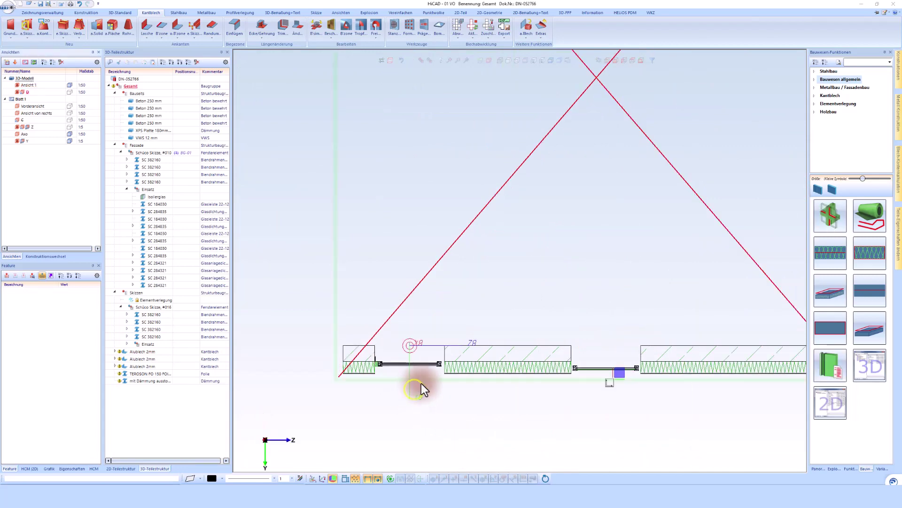
pyautogui.rightClick(421, 383)
pyautogui.click(454, 176)
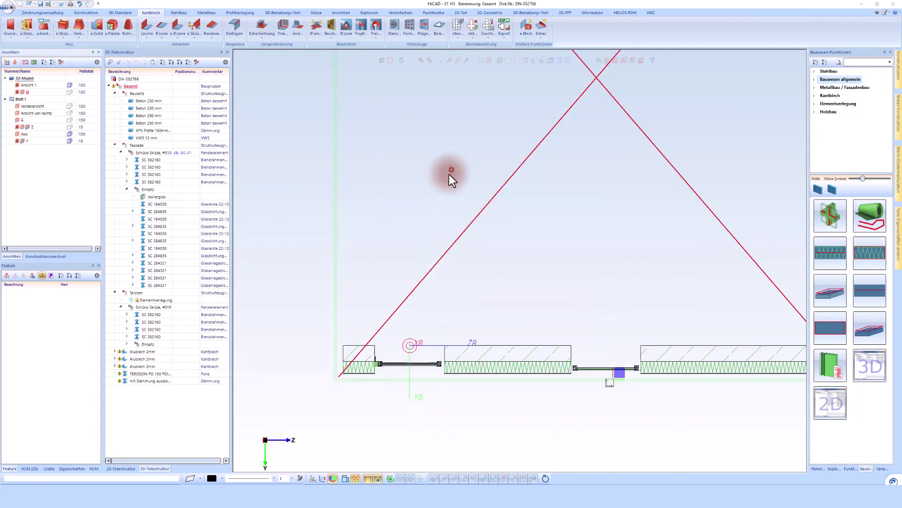
pyautogui.click(449, 370)
# Step: Examine the sheet connections at the window jambs in section D and both window openings in the 3D model
pyautogui.scroll(10, 435, 364)
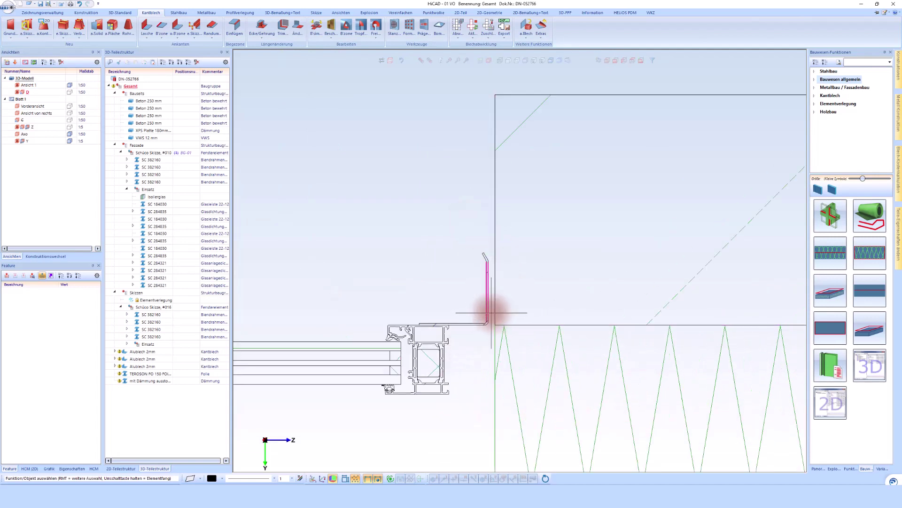
pyautogui.scroll(-6, 477, 313)
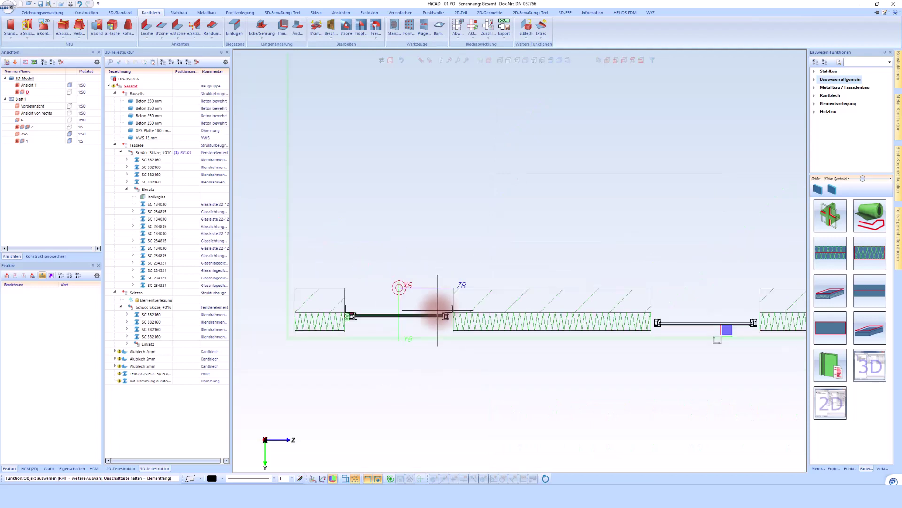
pyautogui.scroll(-3, 420, 316)
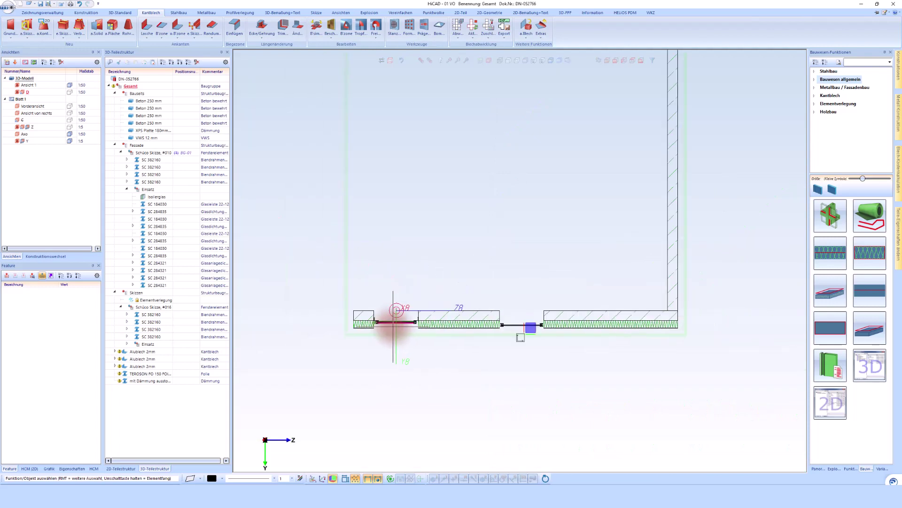
pyautogui.scroll(-3, 396, 310)
pyautogui.scroll(6, 390, 173)
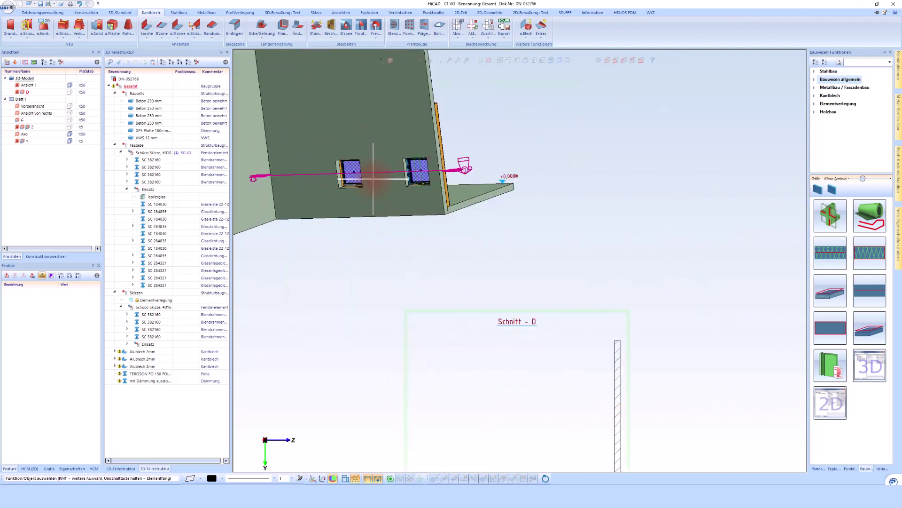
pyautogui.moveTo(410, 178); pyautogui.dragTo(419, 183, button='middle')
pyautogui.scroll(5, 413, 181)
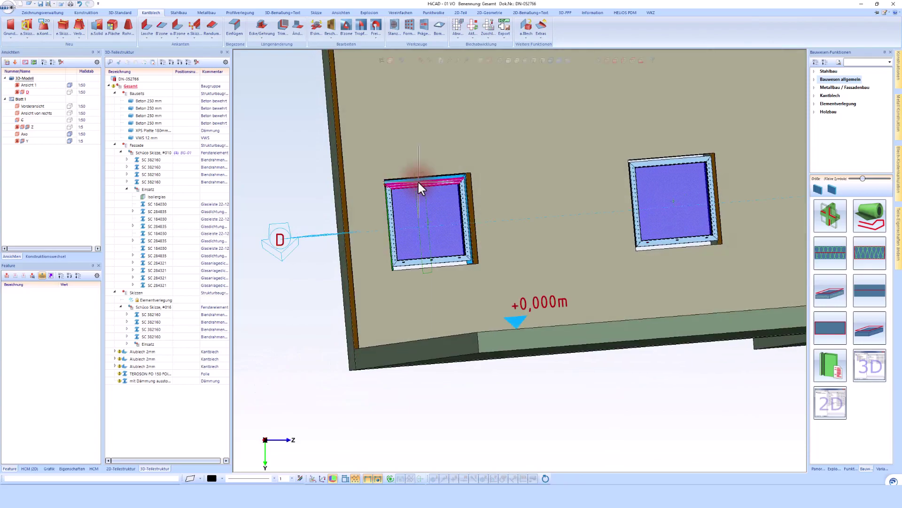